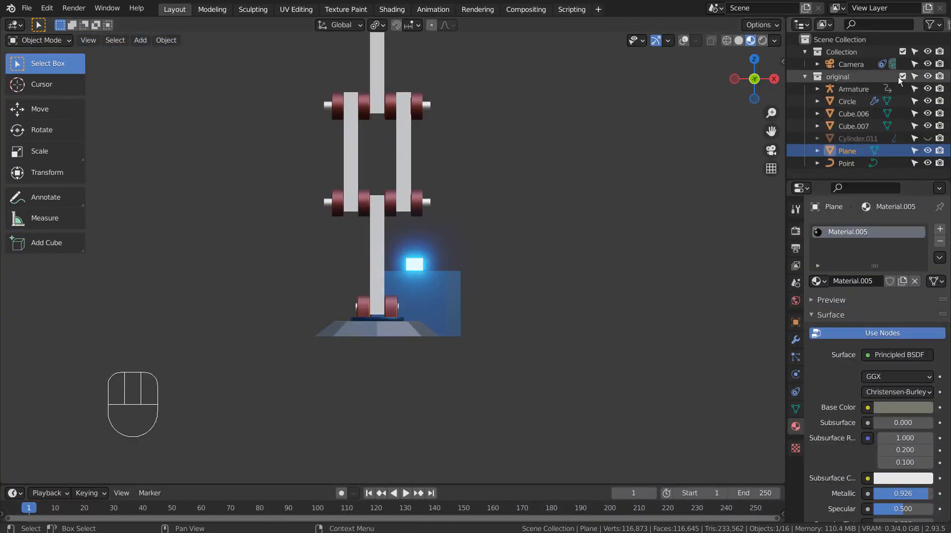
- Make the original collection unselectable and add a mesh circle at the scene origin
left_click(914, 77)
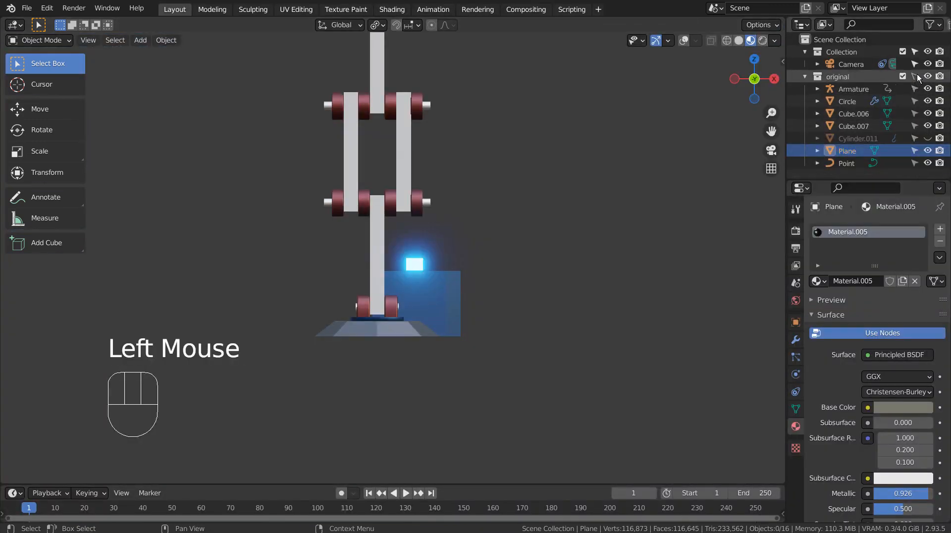
left_click(354, 256)
key("shift+a")
mouse_move(507, 263)
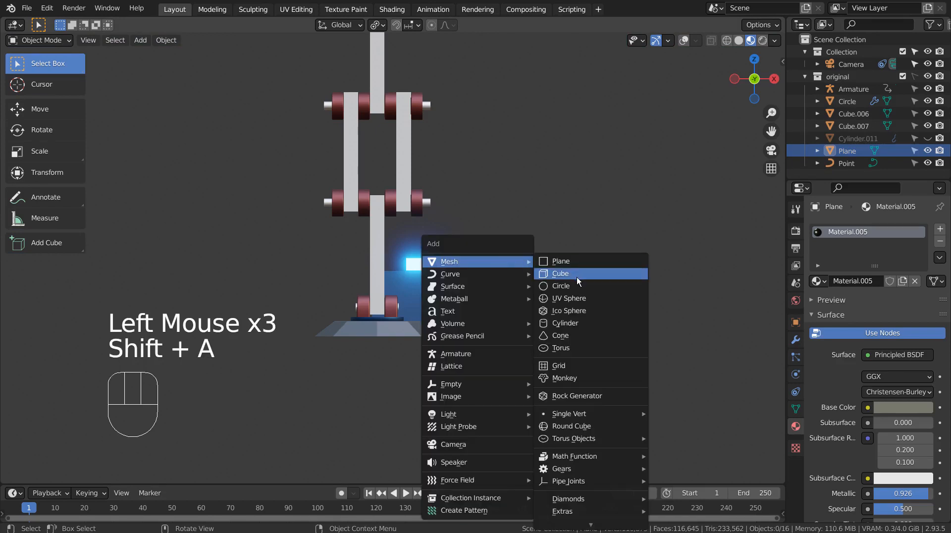
left_click(583, 288)
- Display the scene in wireframe and set the new circle's vertex count to 8
mouse_move(587, 288)
middle_mouse_down()
mouse_move(646, 281)
mouse_move(592, 310)
middle_mouse_up()
key("shift+z")
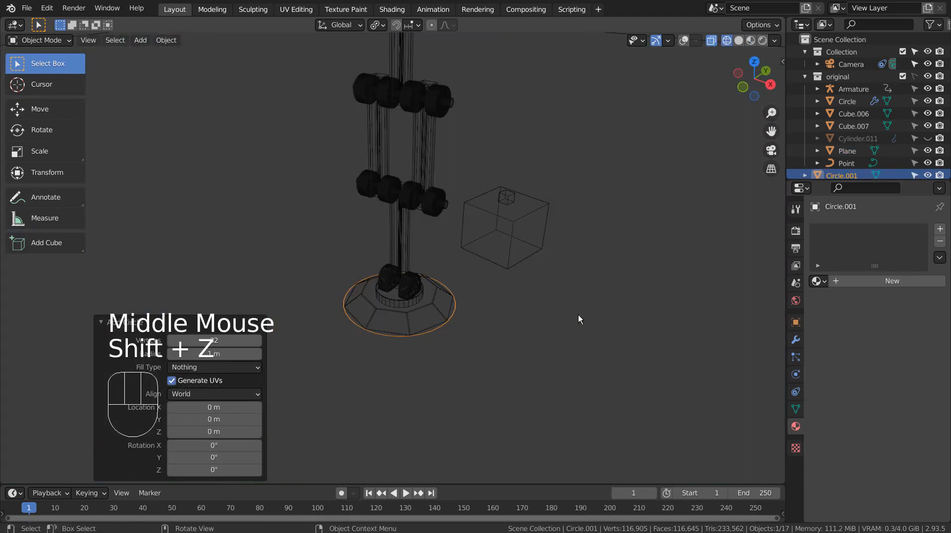
left_click(248, 336)
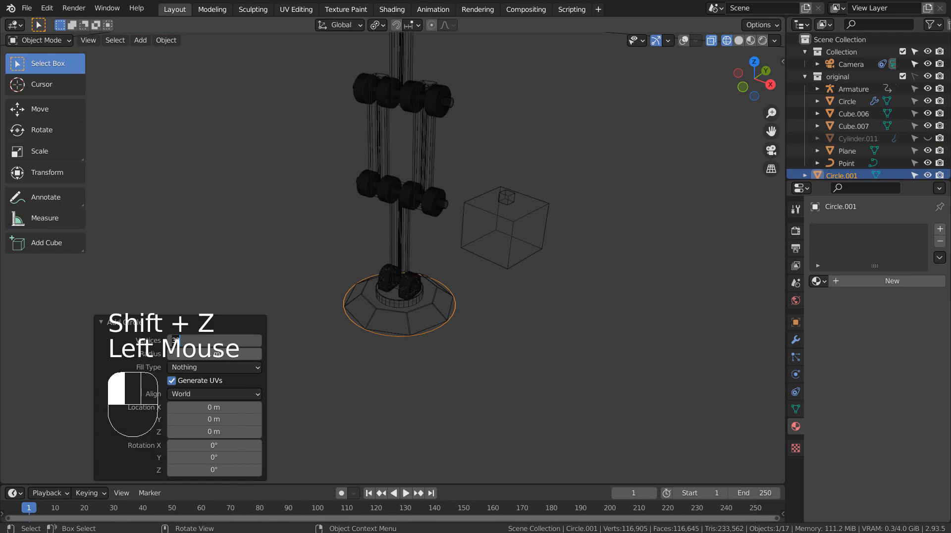
key("Return")
scroll(373, 375, "up", 3)
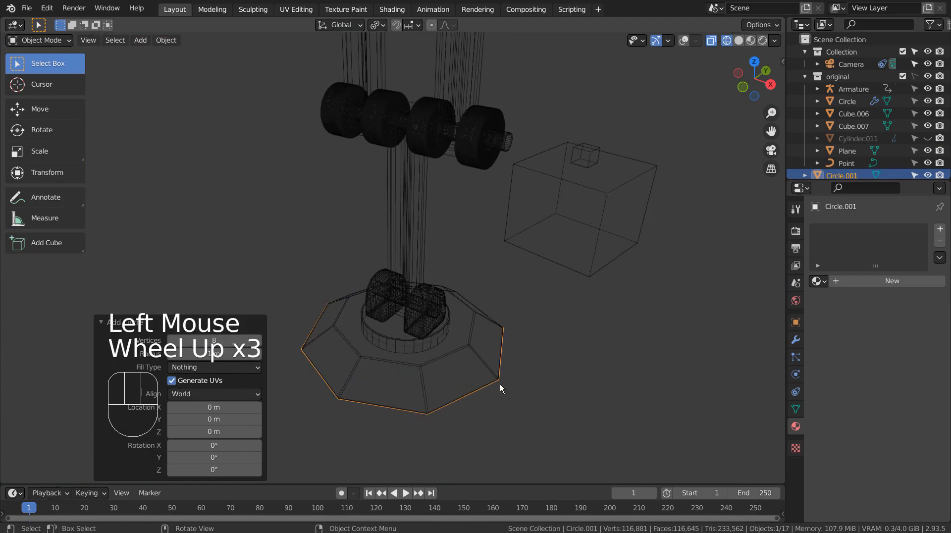
- Duplicate the octagon and place the copy about 0.23 m higher along Z, level with the reference base's upper edge
key("shift+d")
key("z")
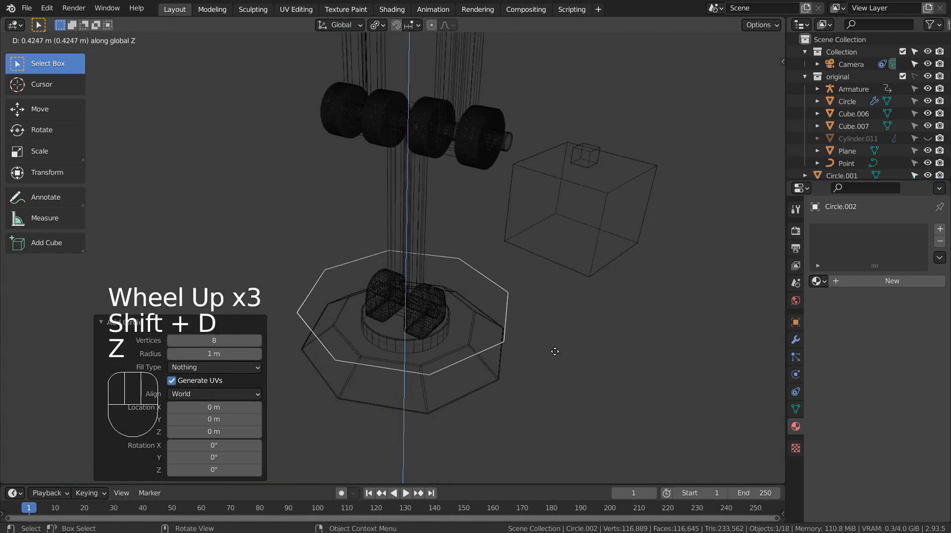
left_click(554, 352)
key("KP_1")
key("g")
key("z")
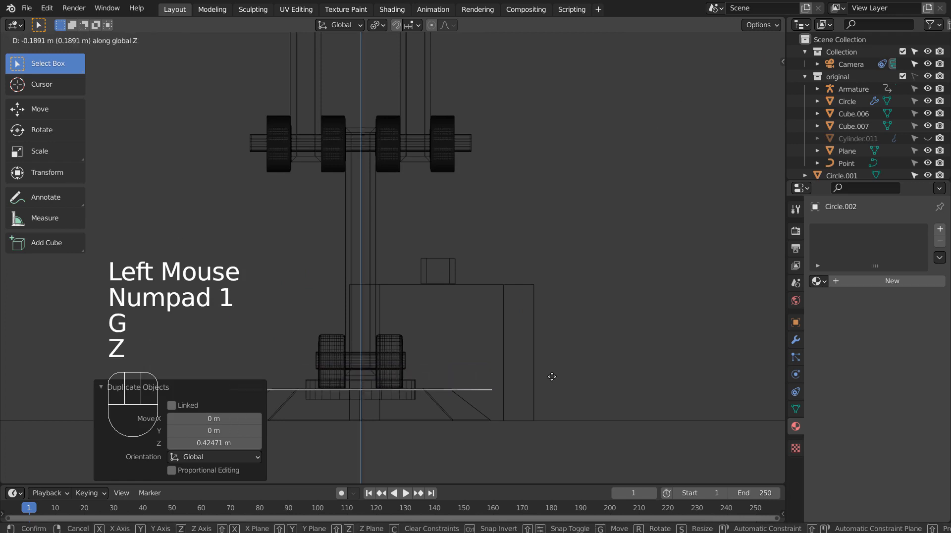
left_click(551, 376)
- Scale the upper octagon down to about 0.68 so it matches the top outline of the reference base
middle_click_drag(605, 367, 597, 402)
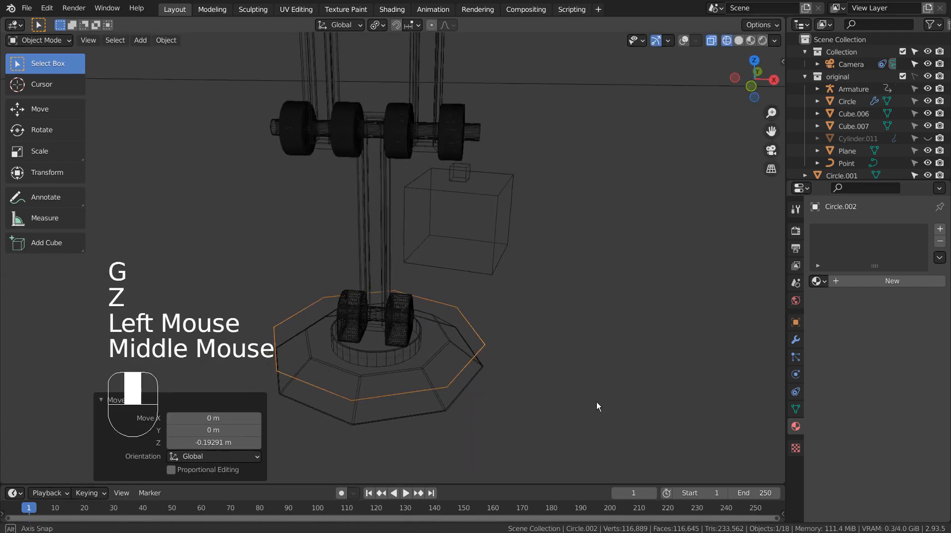
key("s")
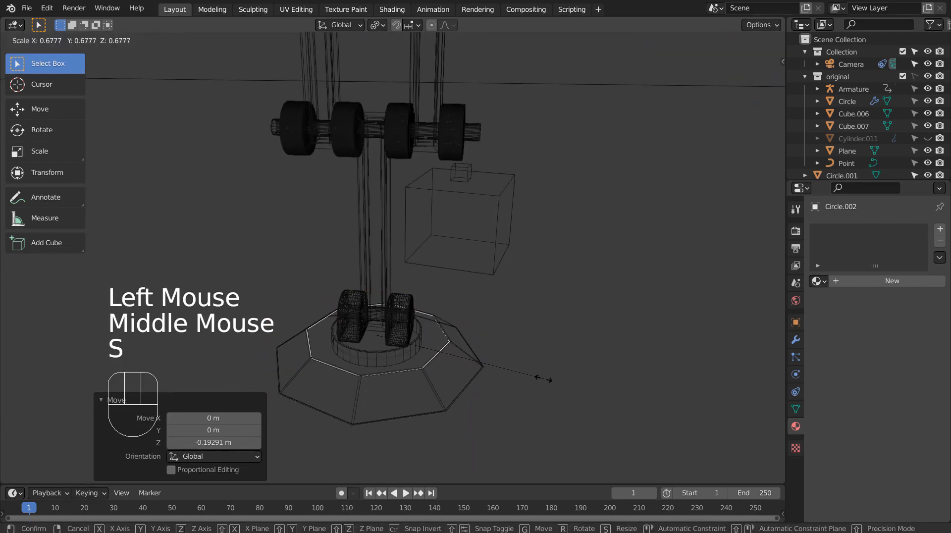
left_click(540, 381)
- Select the lower octagon together with the upper one and join them into a single object
left_click(463, 394, "shift")
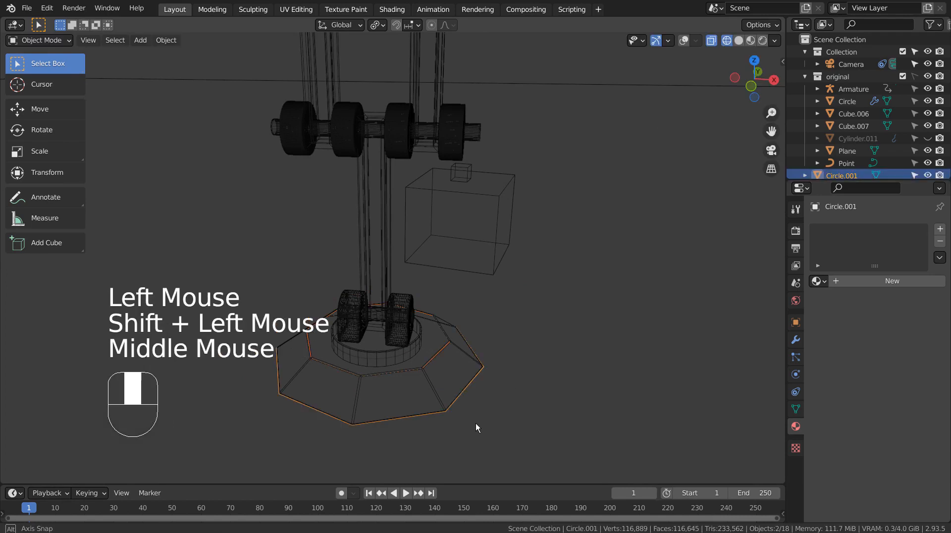
middle_click_drag(476, 426, 494, 416)
key("Tab")
key("Tab")
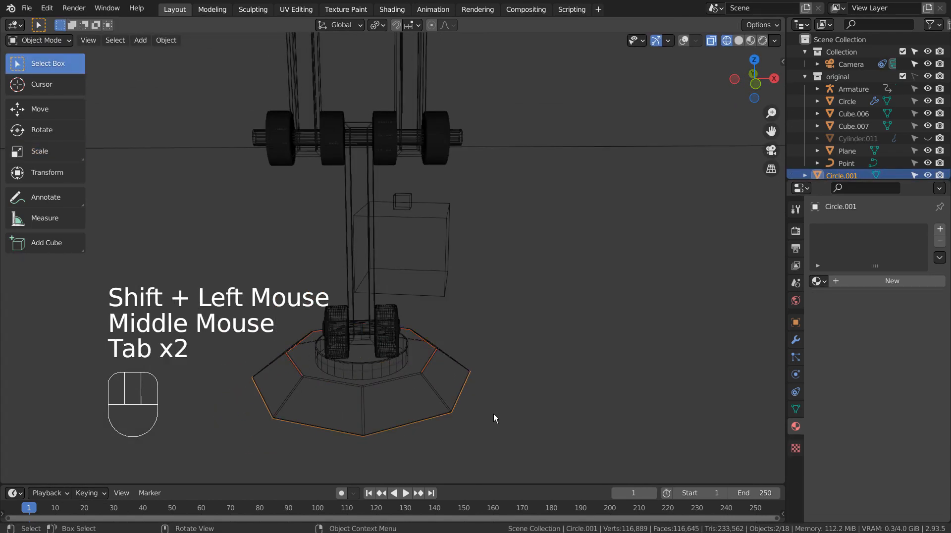
key("ctrl+j")
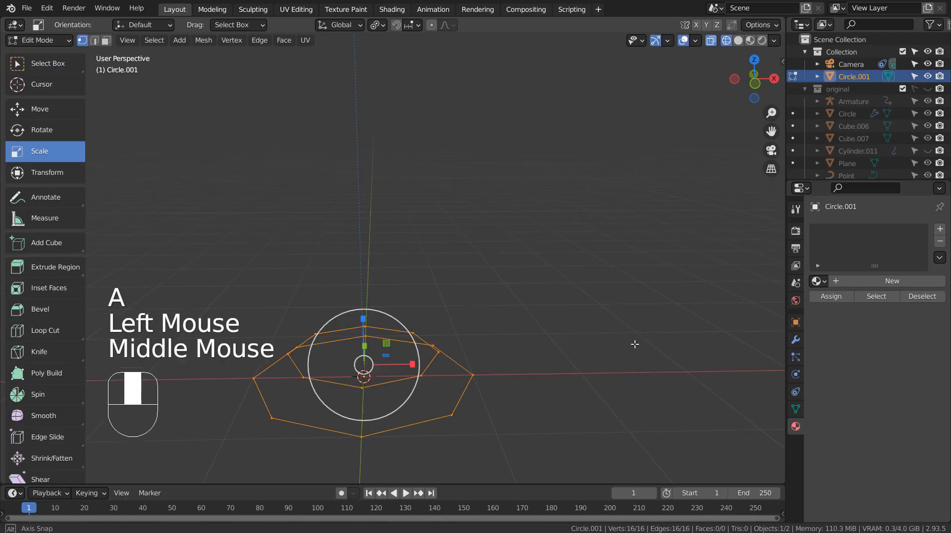
- Bridge the edge loops of the two octagons to create the sloped side faces of the base
middle_click_drag(635, 344, 558, 380)
key("2")
key("ctrl+e")
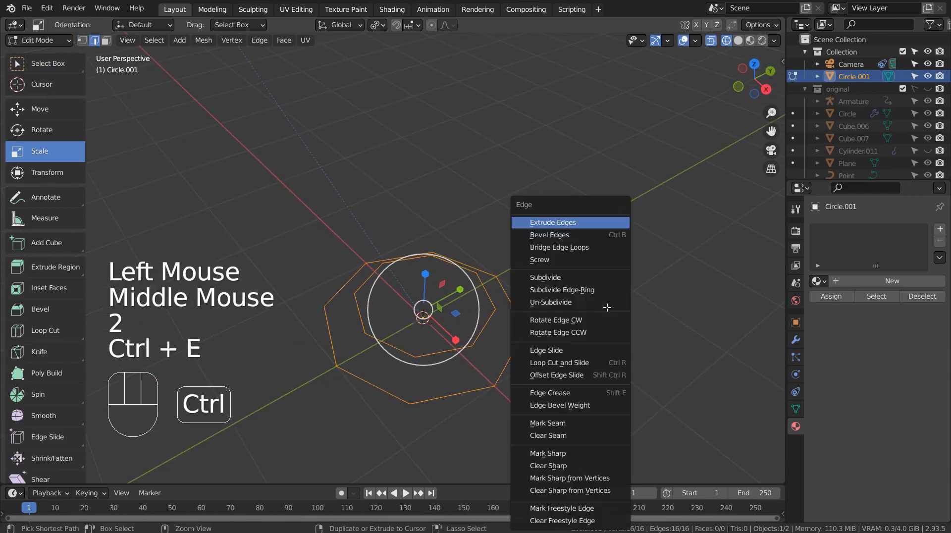
left_click(604, 244)
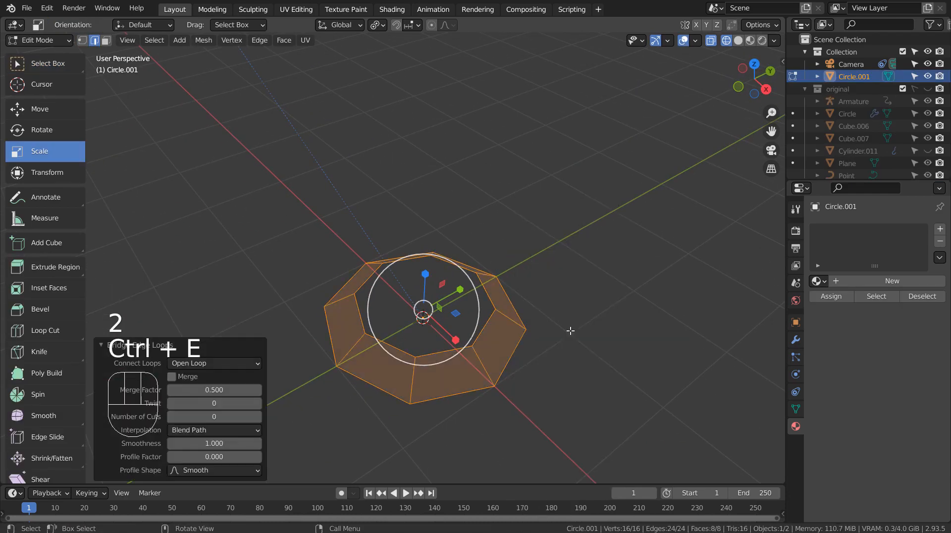
- Fill the top and bottom edge loops of the base with faces and return to Object Mode with material preview shading
left_click(483, 329, "alt")
key("f")
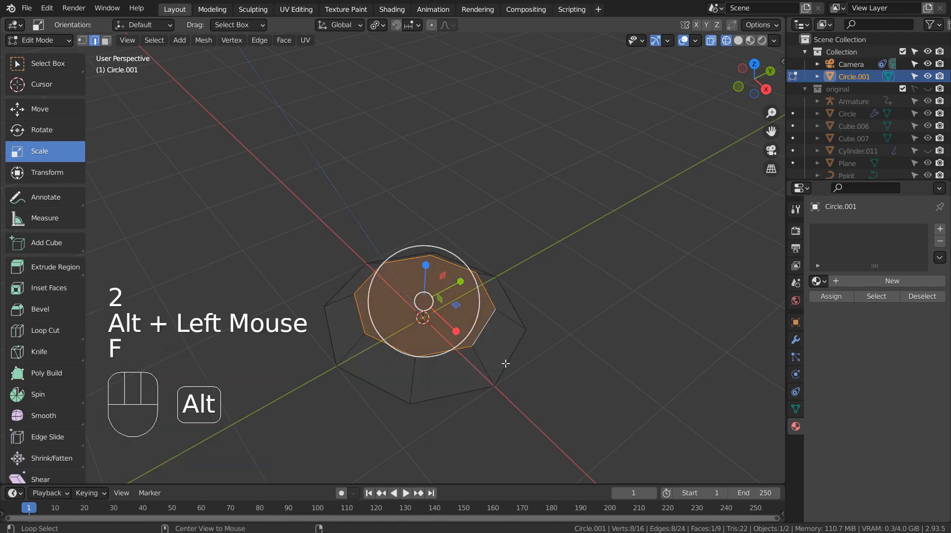
left_click(512, 364, "alt")
key("f")
mouse_move(565, 390)
middle_mouse_down()
mouse_move(590, 321)
mouse_move(602, 372)
mouse_move(548, 414)
mouse_move(603, 407)
middle_mouse_up()
key("Tab")
key("shift+z")
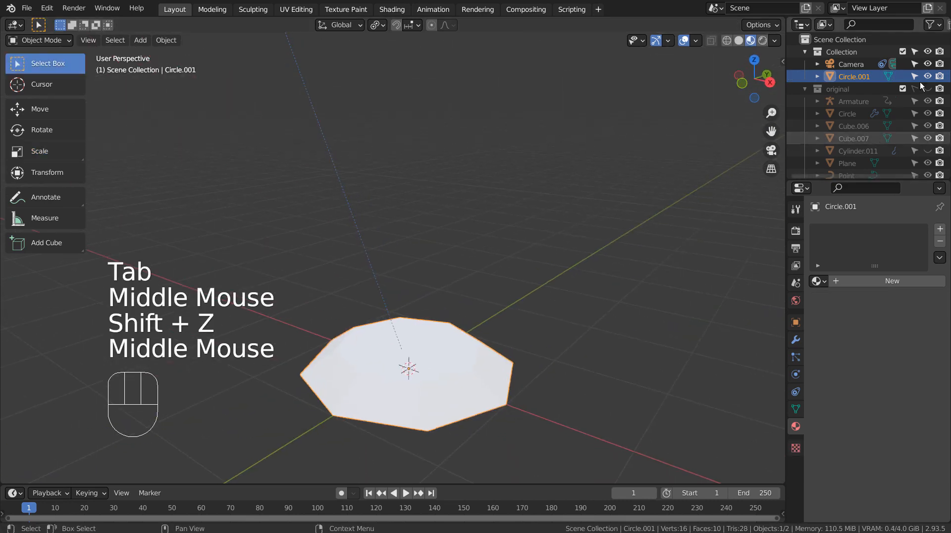
- Show the original collection again and add a mesh cylinder at the origin in front view
left_click(928, 88)
key("KP_1")
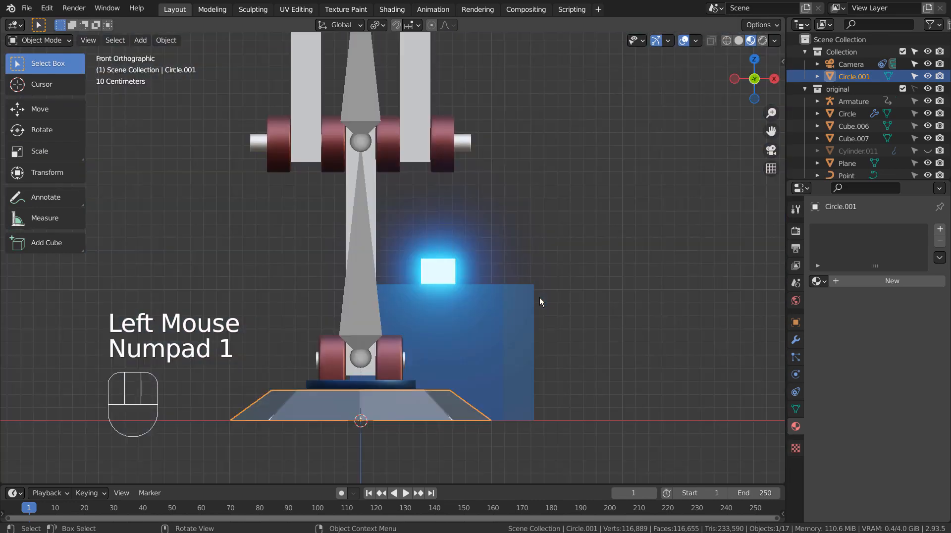
left_click(597, 288)
key("shift+a")
mouse_move(565, 272)
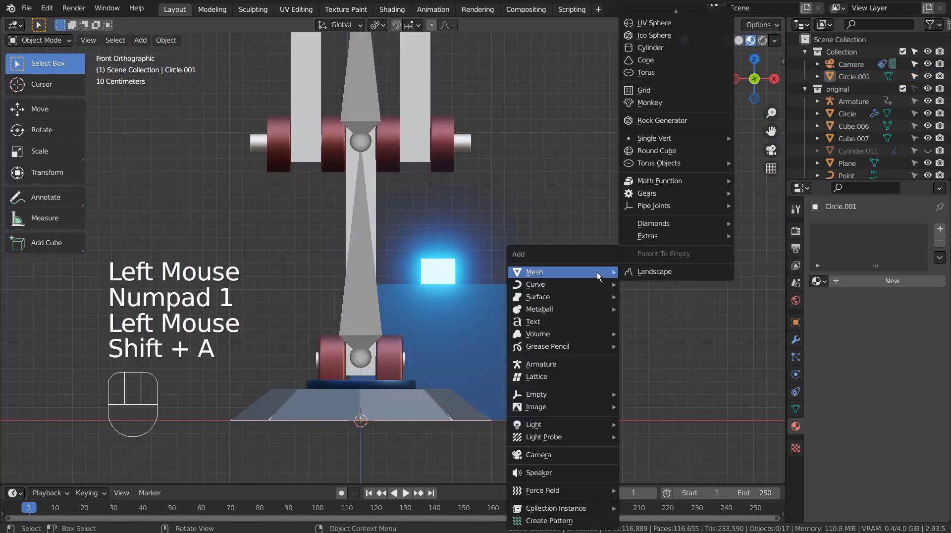
left_click(651, 78)
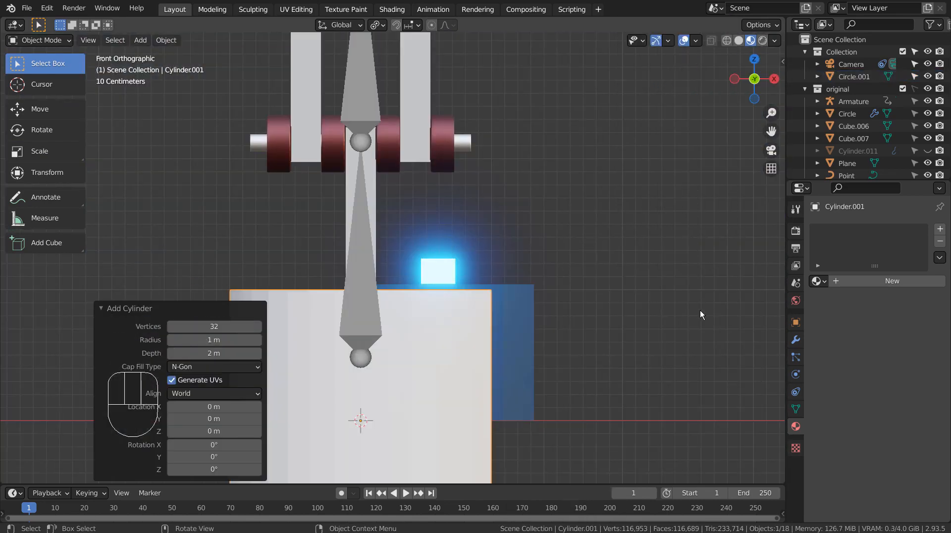
- Scale the cylinder to 0.415 overall and flatten it to 0.218 along Z
key("s")
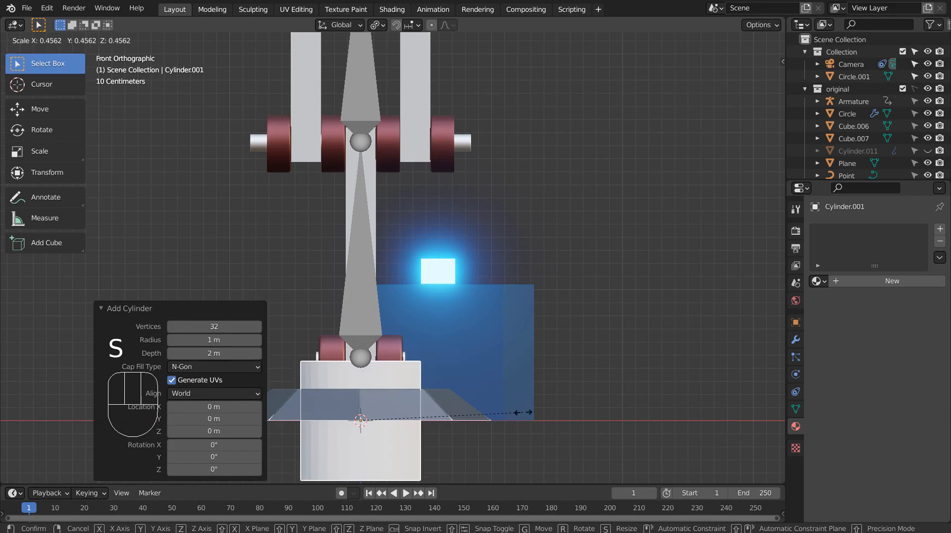
left_click(507, 414)
key("s")
key("z")
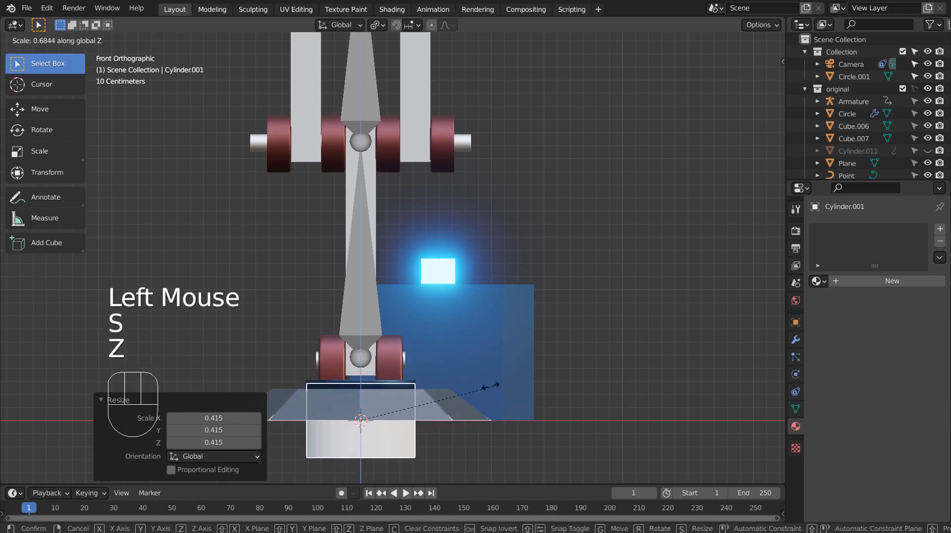
left_click(403, 402)
- Raise the flattened cylinder about 0.219 m along Z to match the reference disc on top of the base
key("g")
key("z")
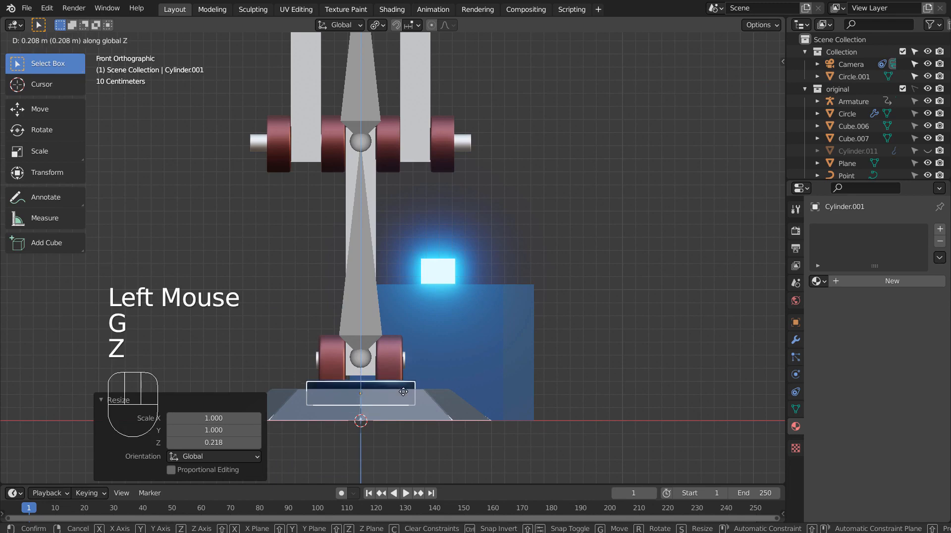
left_click(404, 392)
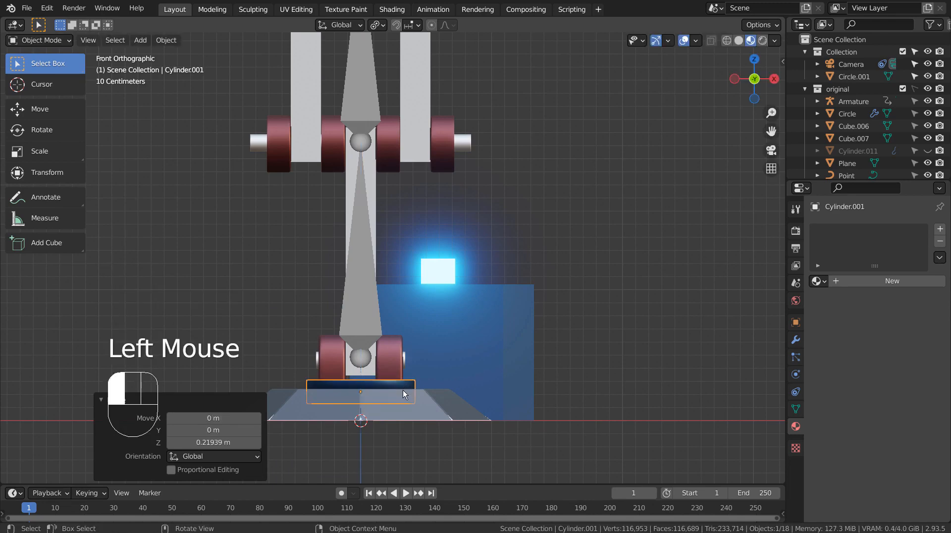
left_click(679, 339)
- Add a mesh cube at the origin and scale it down to 0.163
mouse_move(680, 338)
middle_mouse_down()
mouse_move(566, 378)
mouse_move(673, 365)
mouse_move(678, 352)
mouse_move(667, 339)
middle_mouse_up()
key("KP_1")
left_click(667, 338)
key("shift+a")
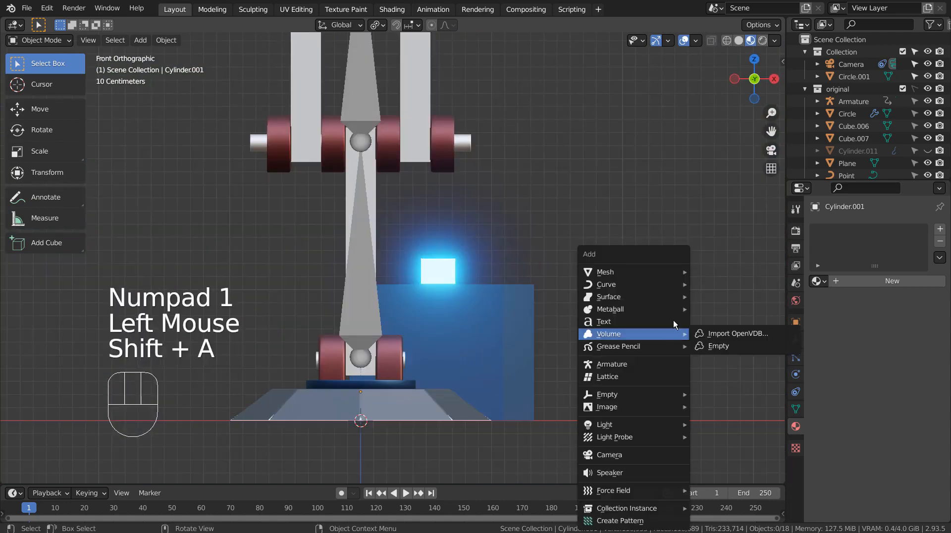
mouse_move(673, 271)
scroll(734, 54, "up", 3)
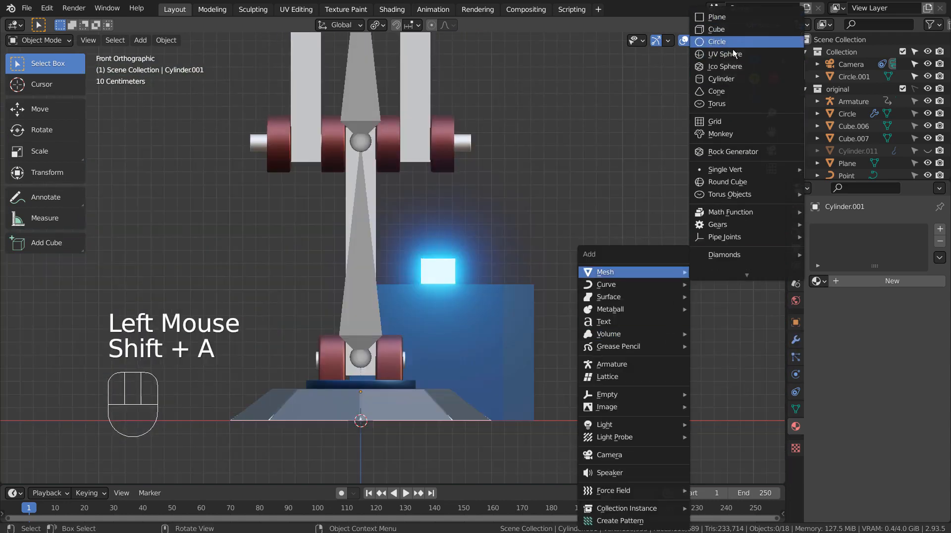
left_click(735, 32)
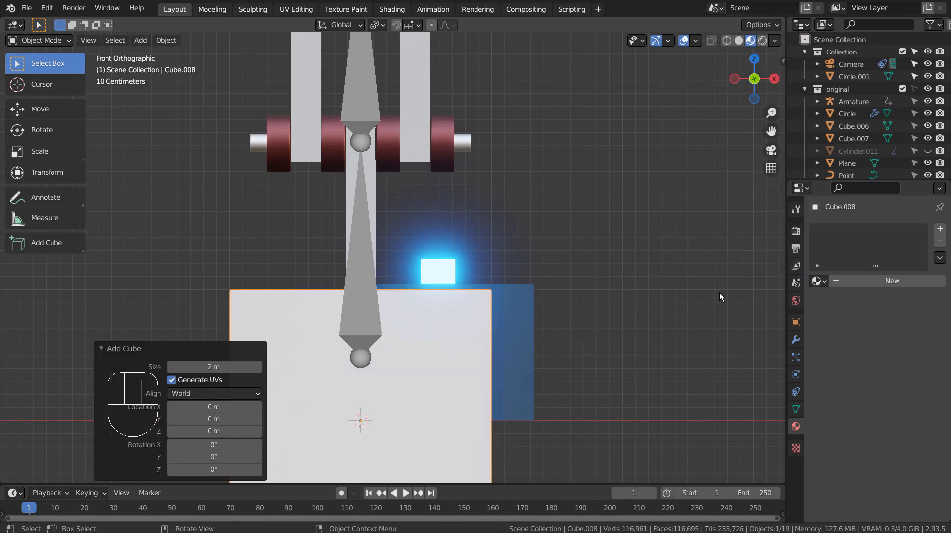
key("s")
left_click(424, 428)
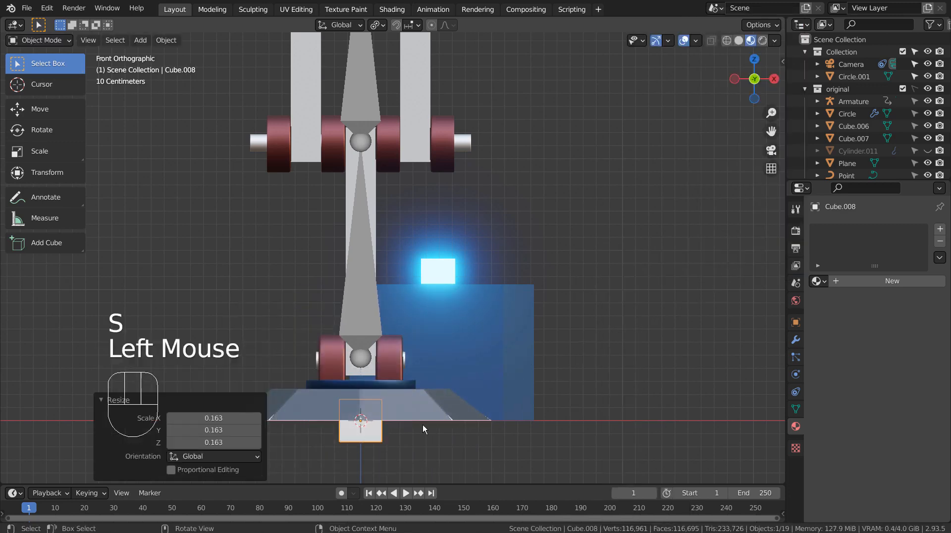
- Move the cube about -0.23 m in X and 0.48 m in Z onto the left base bracket, scaling it by 0.837
key("g")
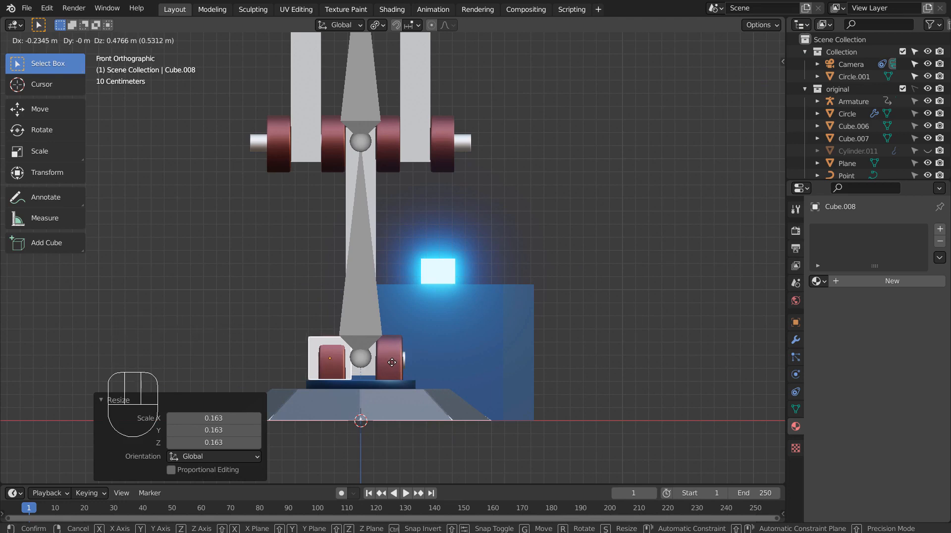
left_click(392, 361)
key("s")
left_click(446, 364)
- Lower the cube about 0.03 m along Z and scale it by 1.207 to fit the left base bracket
key("g")
key("z")
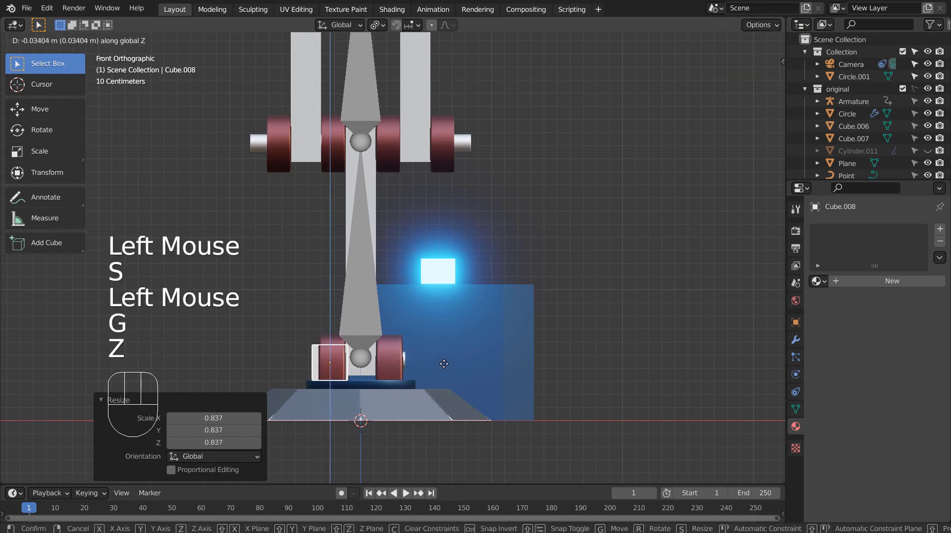
left_click(444, 364)
key("s")
left_click(468, 361)
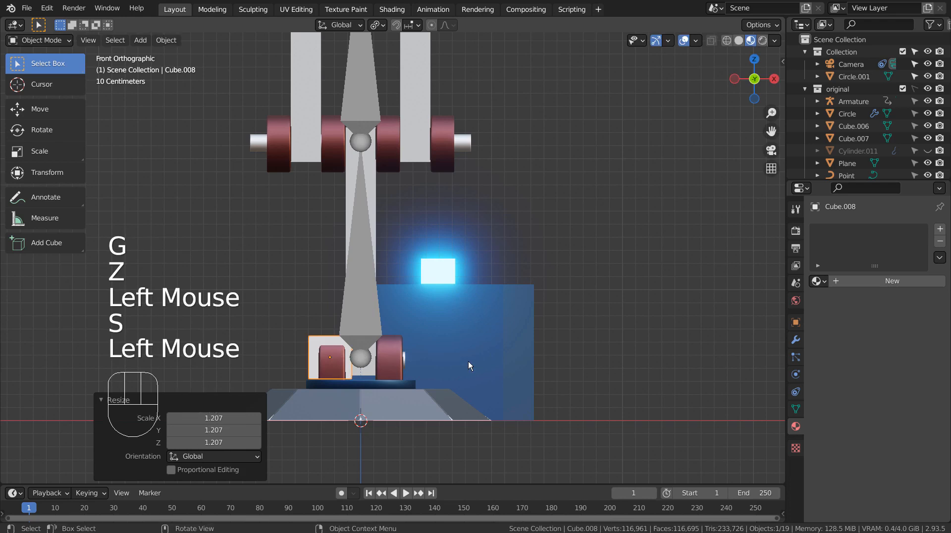
- Add level 3 subdivision to the cube and look at it from the right side
key("ctrl+3")
key("KP_1")
key("KP_3")
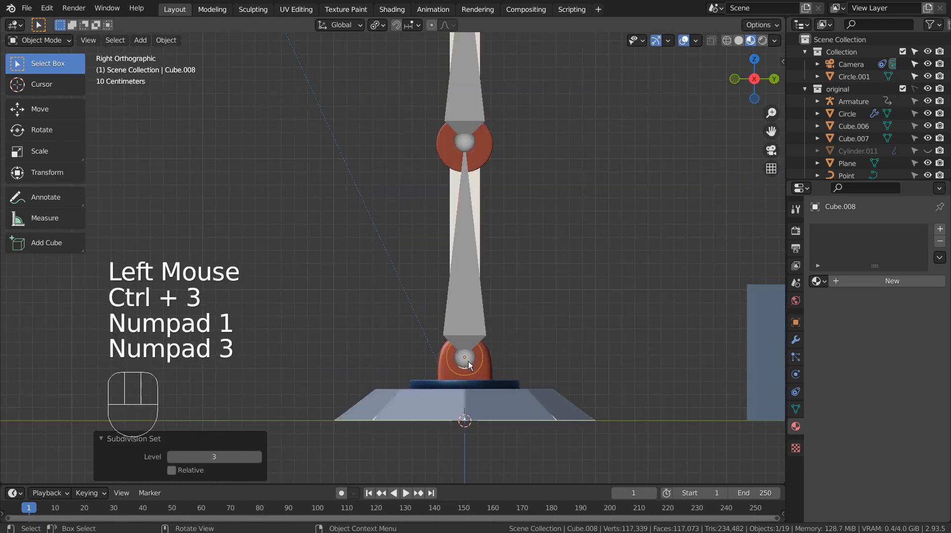
- In wireframe, add one horizontal edge loop to the cube and slide it by 0.884 toward the lower edge to sharpen it
key("shift+z")
key("Tab")
key("ctrl+r")
left_click(490, 370)
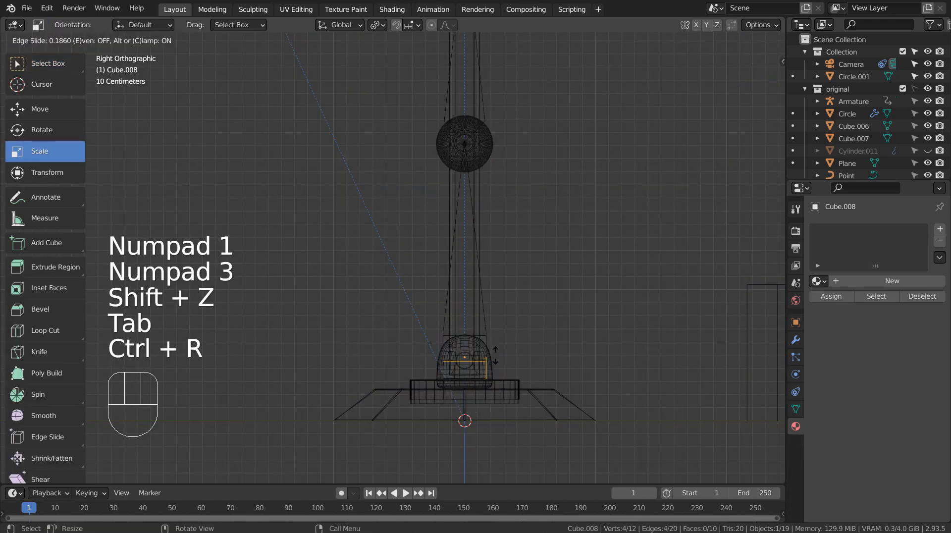
left_click(495, 371)
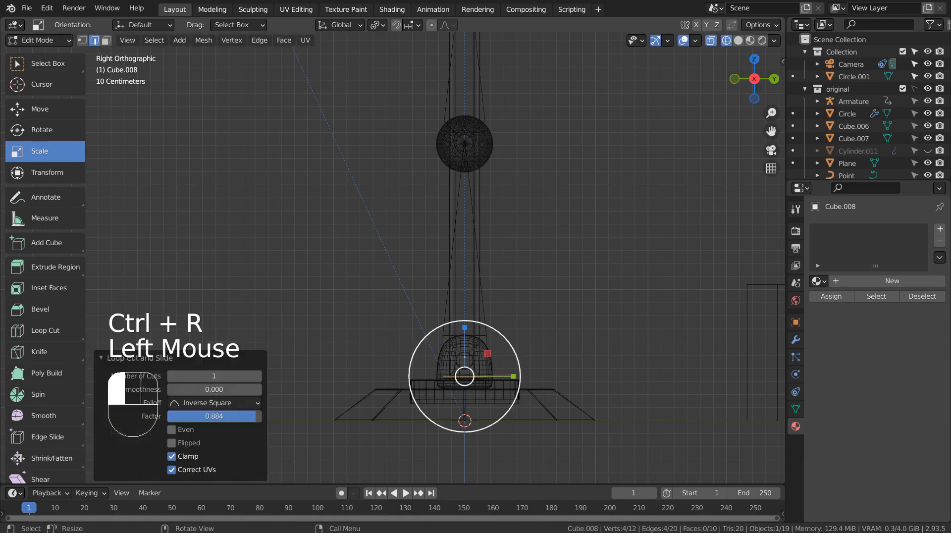
key("Tab")
- Enlarge the cube, lower it about 0.019 m along Z and scale it by 1.061 to match the base bracket's side profile
key("s")
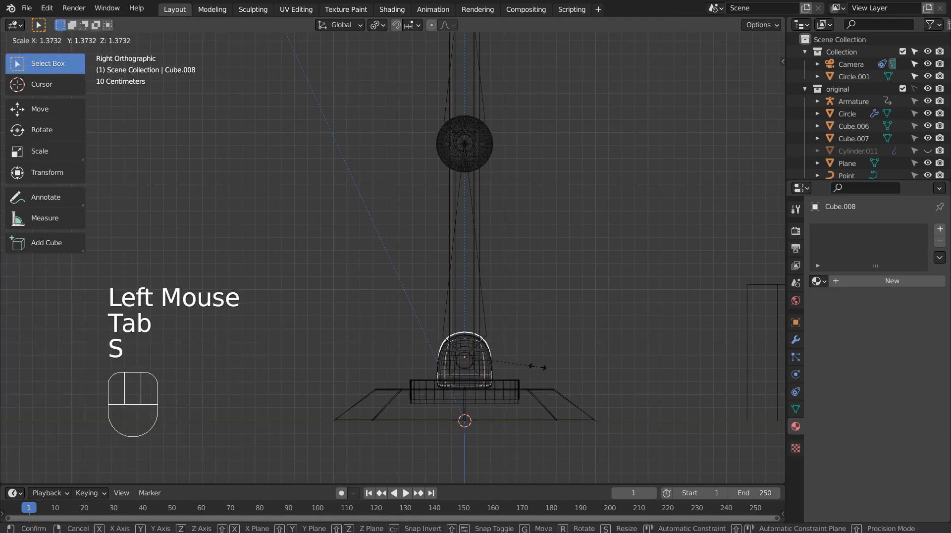
left_click(530, 368)
key("g")
key("z")
left_click(529, 368)
key("s")
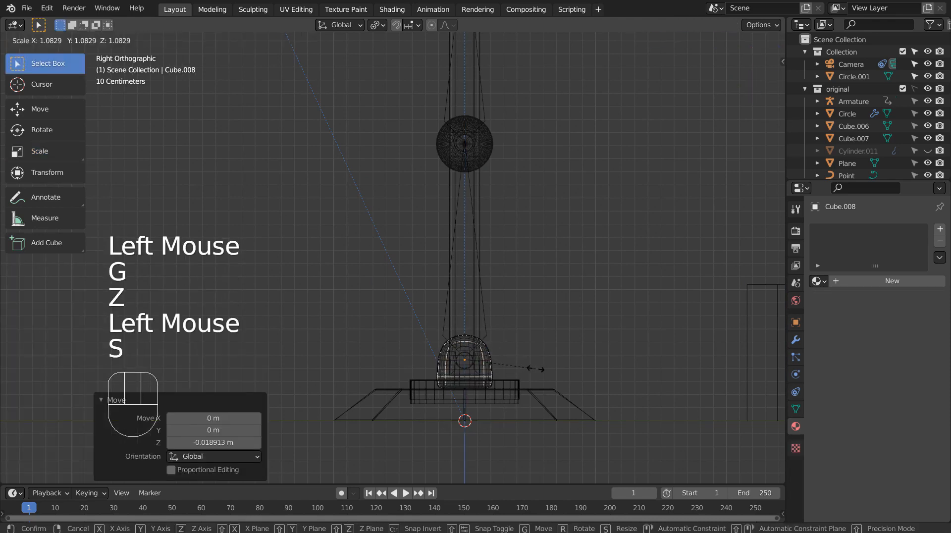
left_click(548, 367)
- In front view, scale the cube by 0.734 along X to narrow it toward the left base bracket's width
key("KP_3")
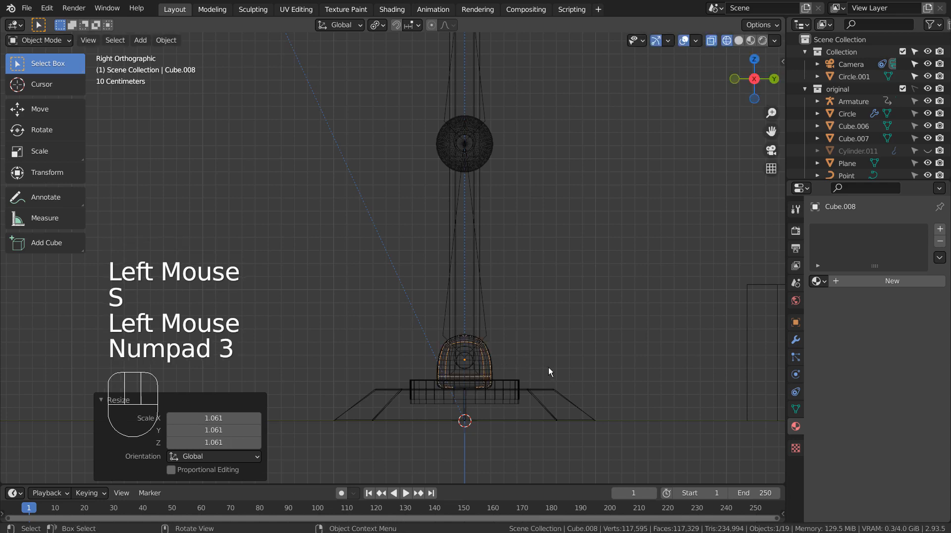
key("KP_1")
key("KP_3")
key("KP_1")
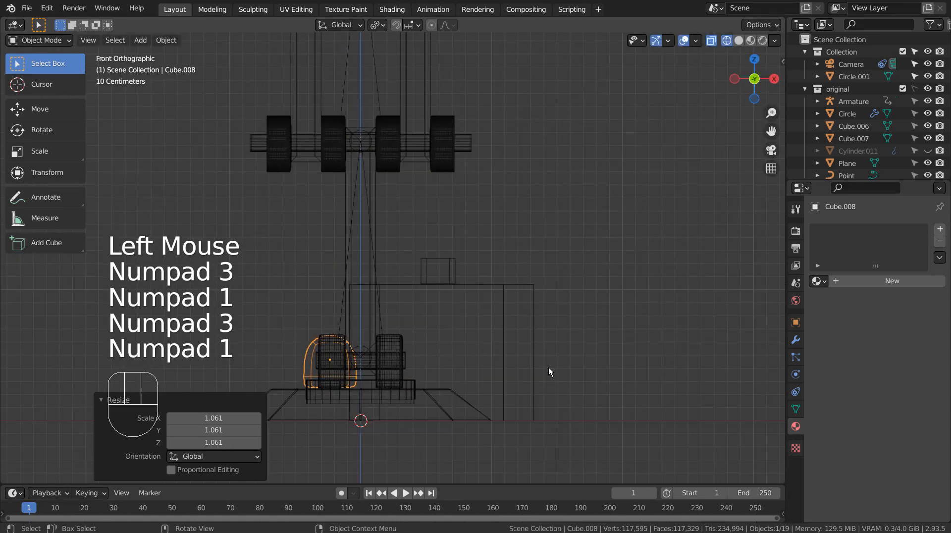
key("Tab")
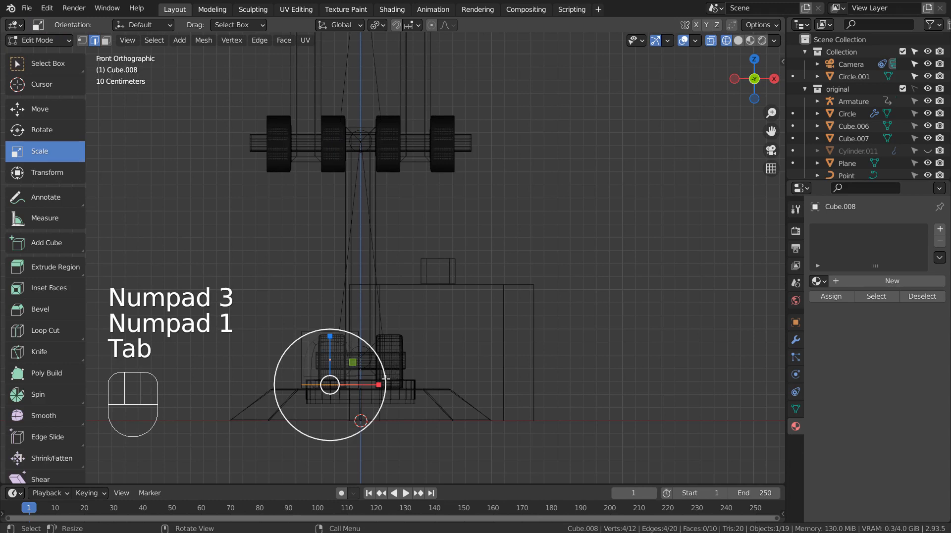
key("Tab")
key("s")
key("x")
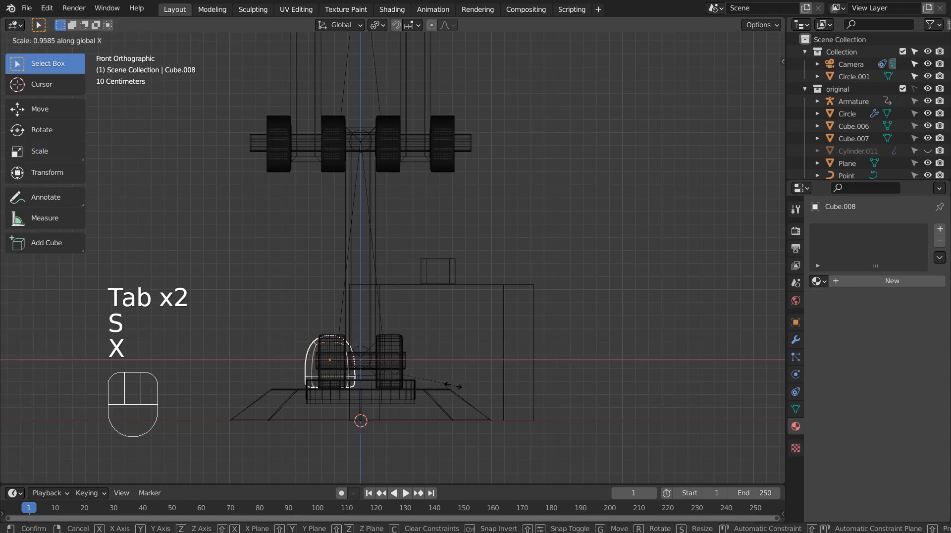
left_click(343, 340)
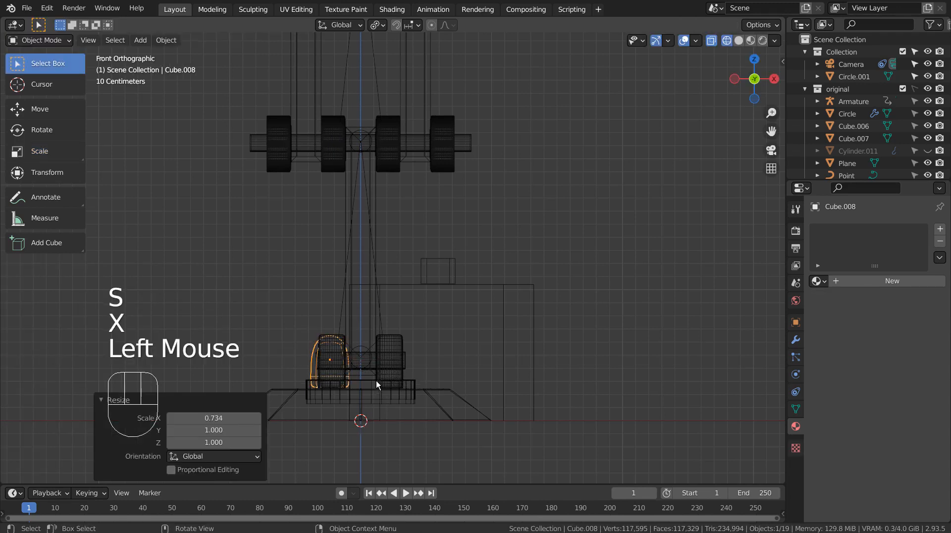
- Add two evenly spaced vertical edge loops to the cube without sliding them
key("Tab")
key("ctrl+r")
scroll(339, 333, "up", 1)
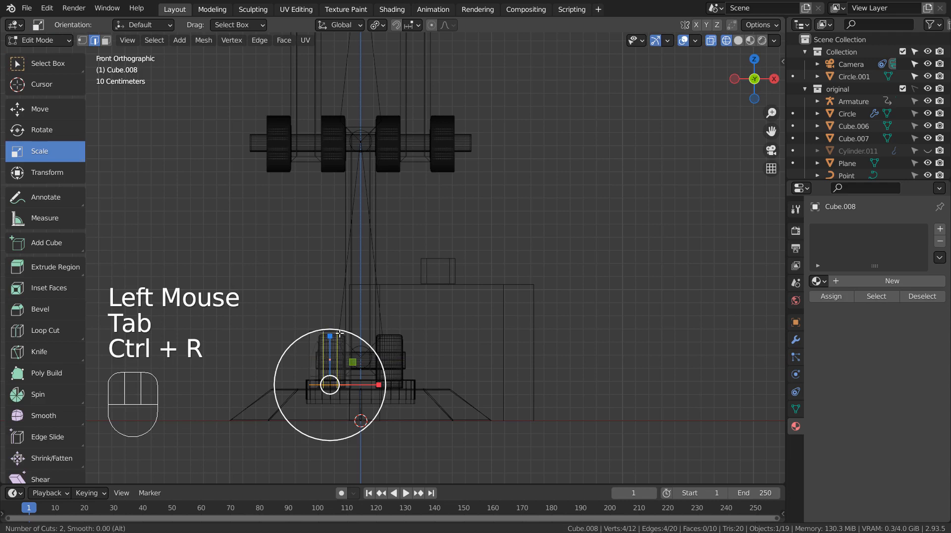
left_click(339, 333)
right_click(340, 335)
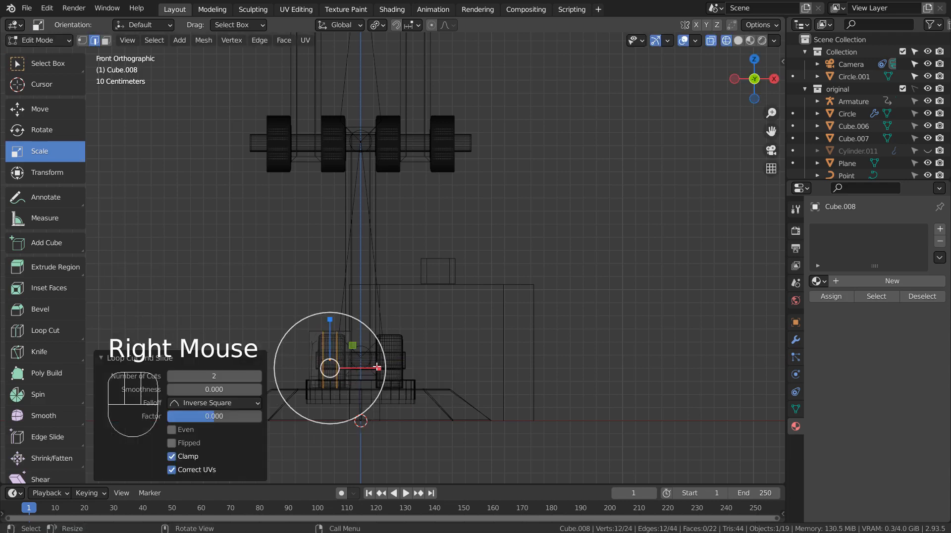
- Try to spread the cube's two vertical edge loops apart by scaling them along X
left_click_drag(379, 366, 411, 367)
left_click(375, 367)
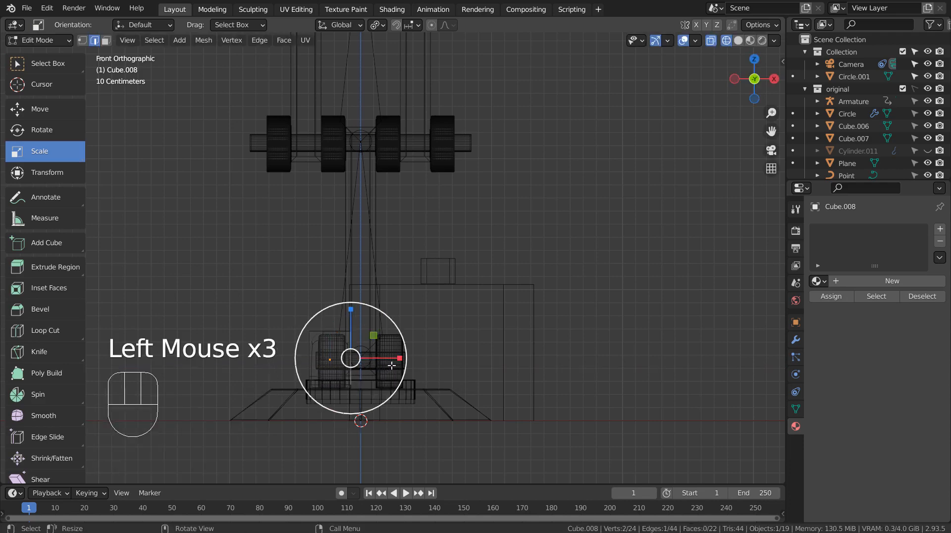
key("Tab")
scroll(393, 379, "up", 3)
middle_click_drag(392, 379, 513, 215, "shift")
scroll(469, 403, "up", 2)
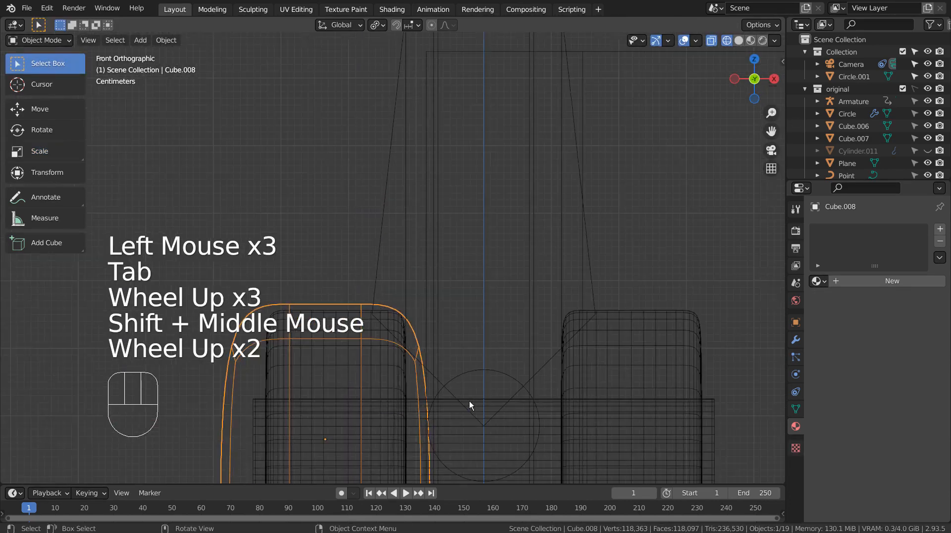
key("Tab")
scroll(467, 402, "down", 2)
key("2")
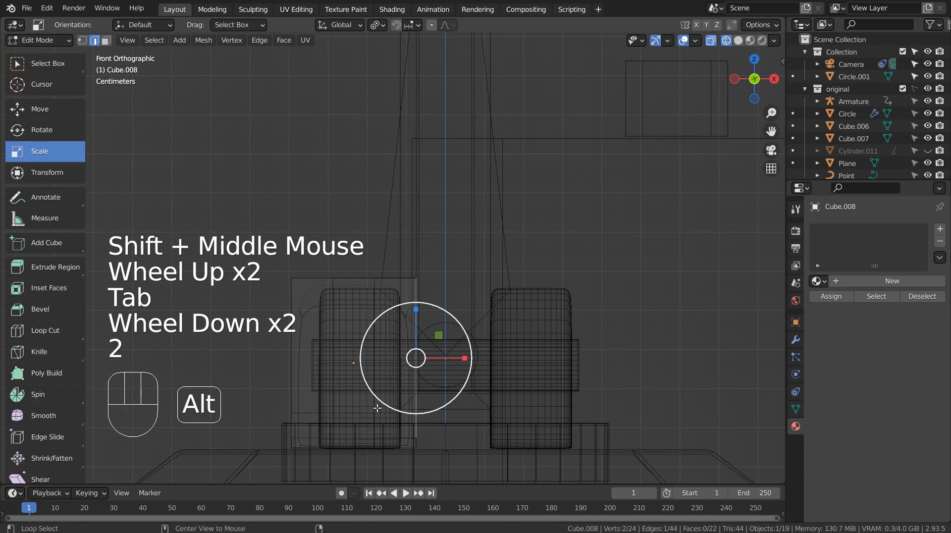
left_click(375, 402, "alt")
left_click(325, 413, "alt+shift")
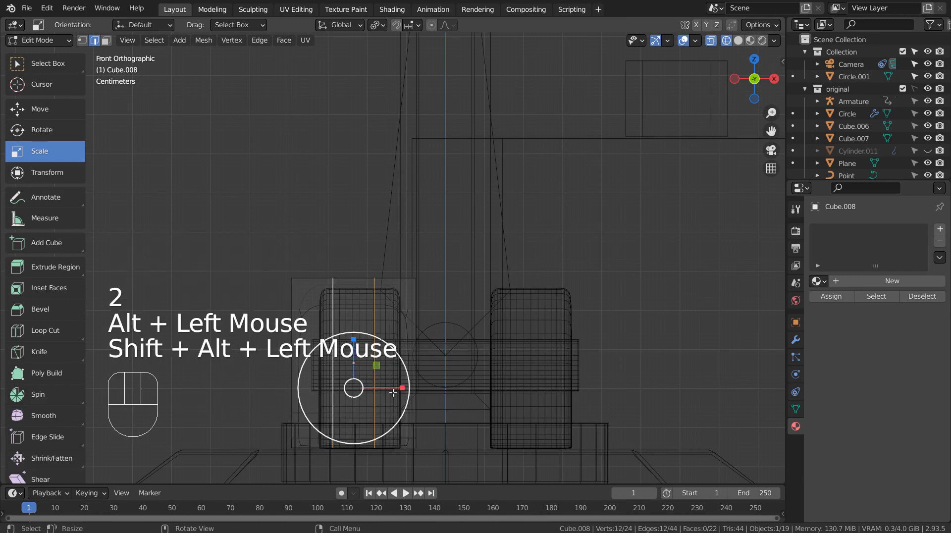
left_click_drag(402, 388, 513, 393)
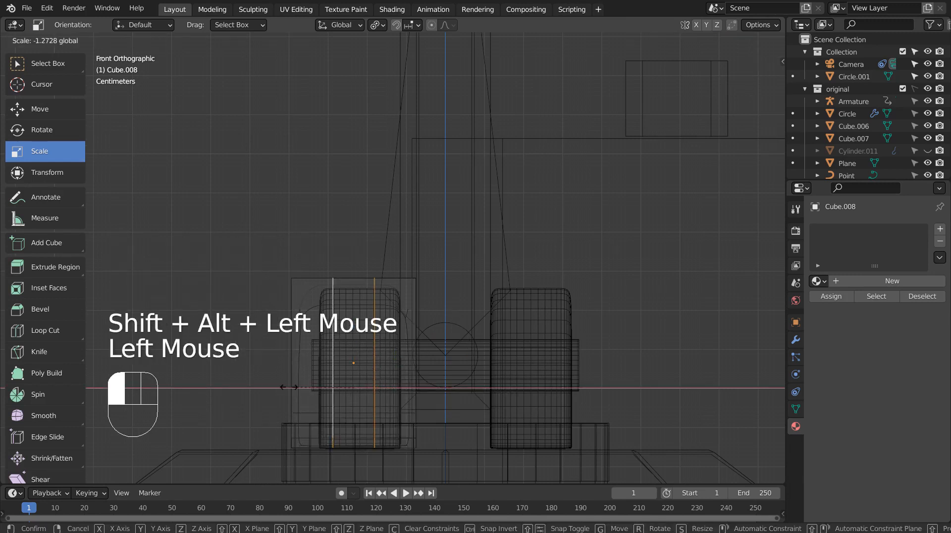
left_click_drag(290, 387, 619, 394)
key("Tab")
key("Tab")
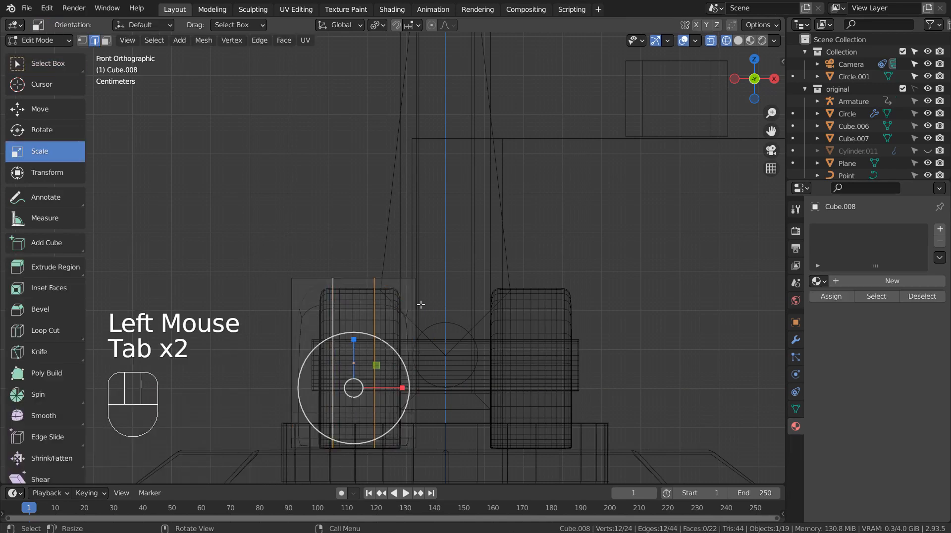
- Slide the right vertical edge loop by -1 to the cube's right edge and the left loop by about -0.88 toward the left edge
left_click(380, 305, "alt")
key("g")
key("g")
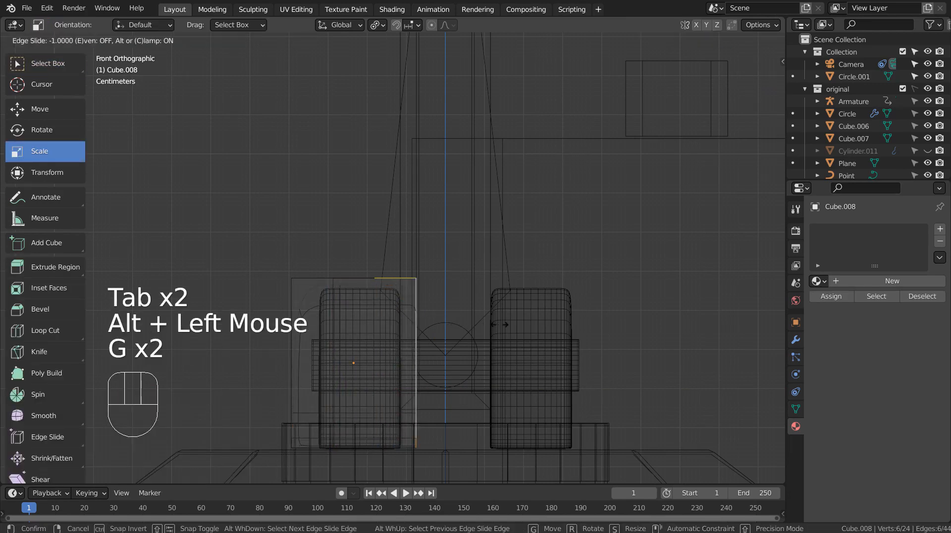
left_click(492, 325)
left_click(329, 287, "alt")
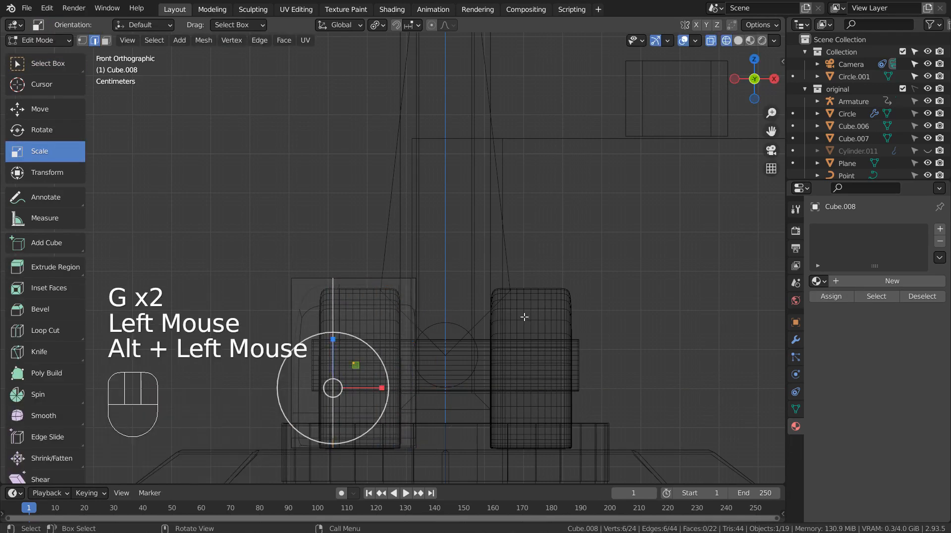
key("g")
key("g")
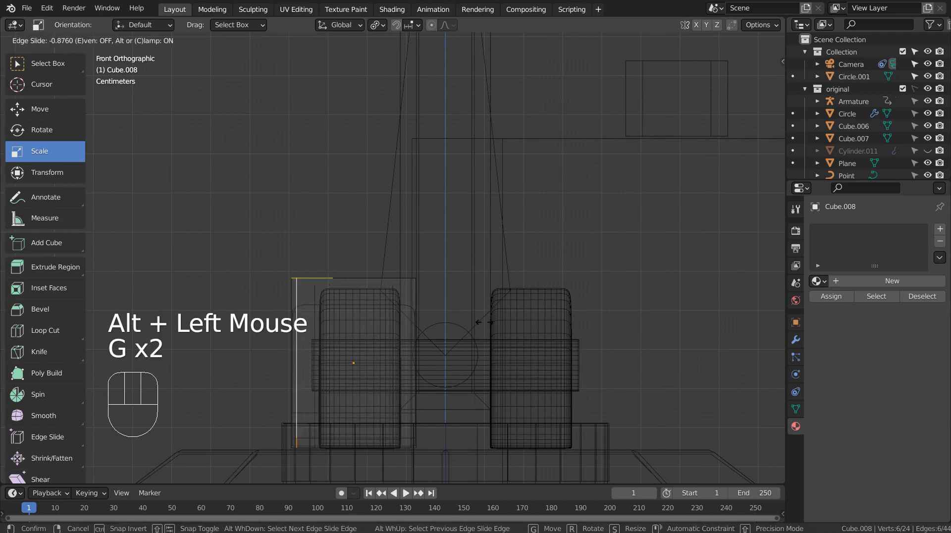
left_click(478, 322)
- Scale the cube by 0.629 along X and shift it twice by about 0.0076 m along X onto the left base bracket
key("Tab")
key("s")
key("x")
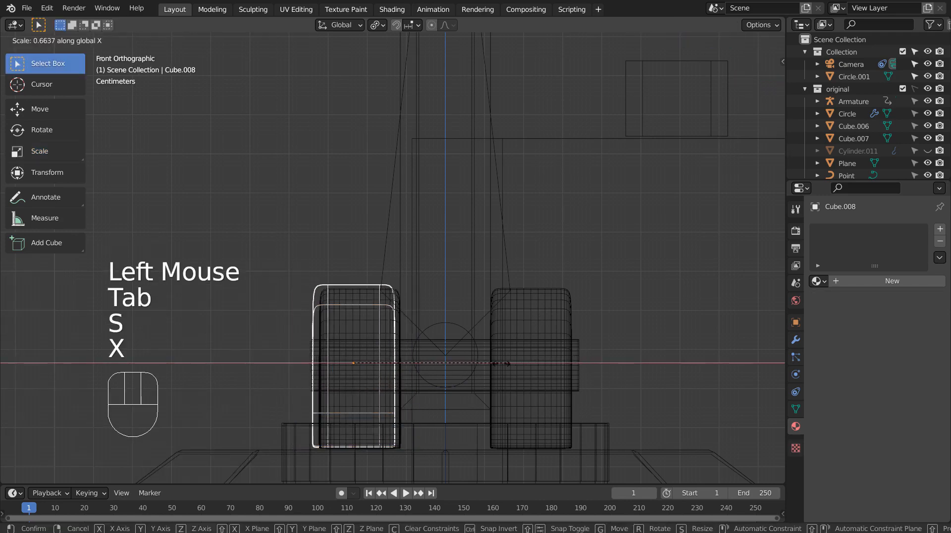
left_click(493, 362)
key("g")
key("x")
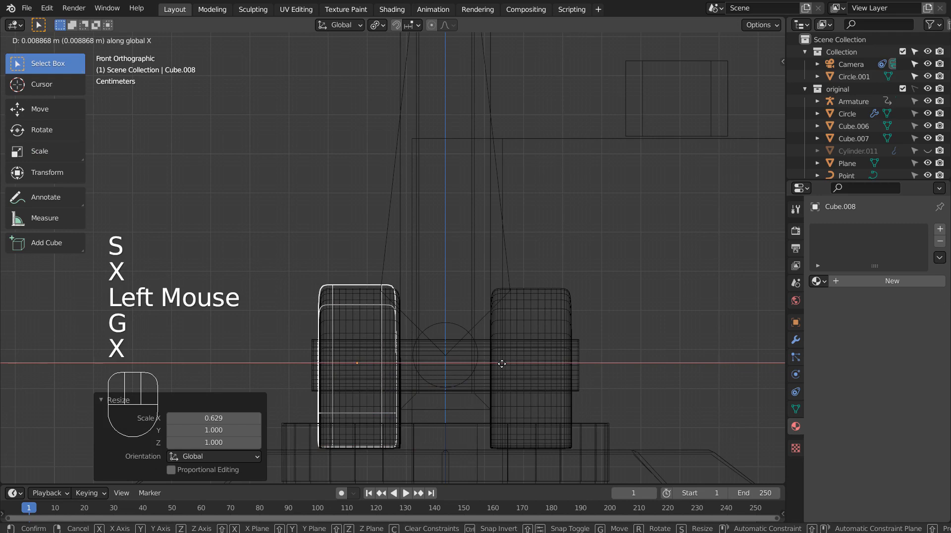
left_click(502, 363)
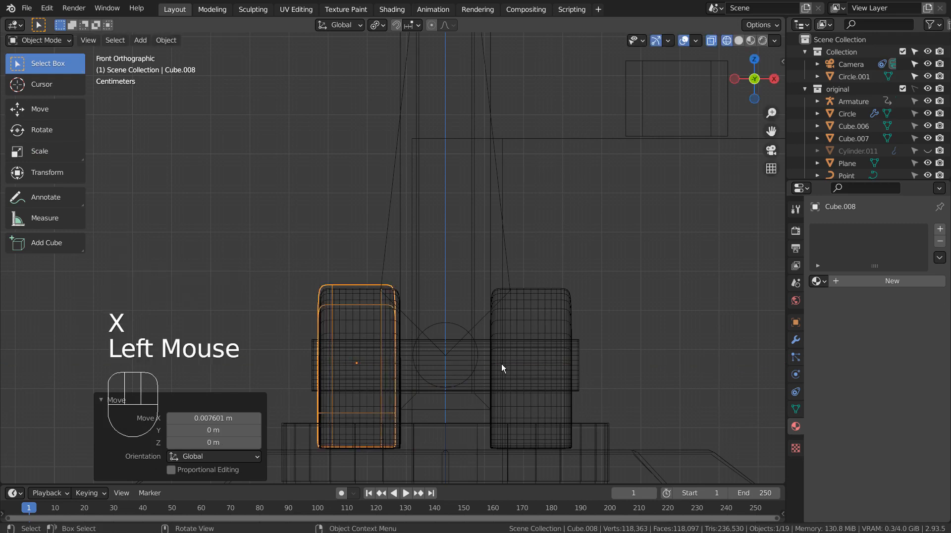
key("g")
key("x")
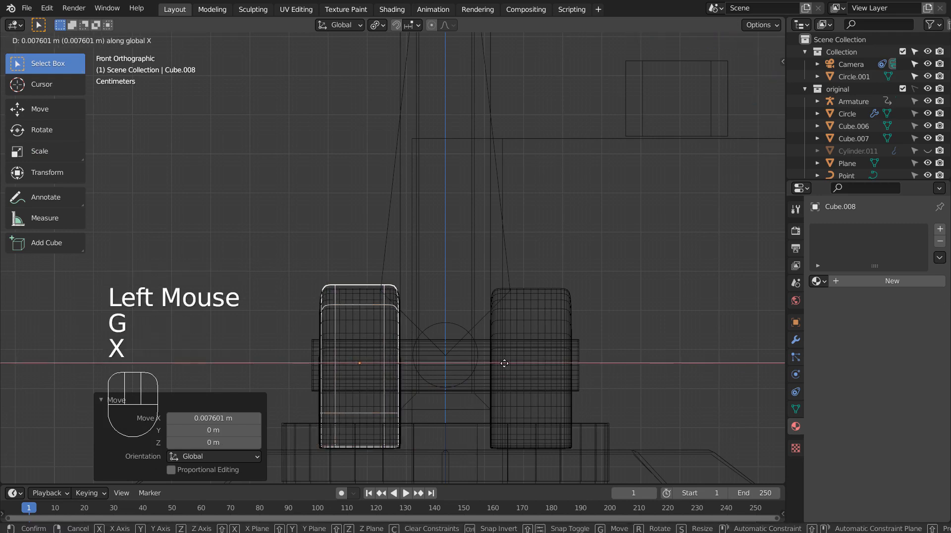
left_click(504, 363)
- Leave wireframe, add a Mirror modifier on the X axis to the bracket cube and apply all its transforms
key("shift+z")
mouse_move(506, 361)
middle_mouse_down()
mouse_move(409, 370)
mouse_move(525, 387)
mouse_move(423, 380)
middle_mouse_up()
key("KP_2")
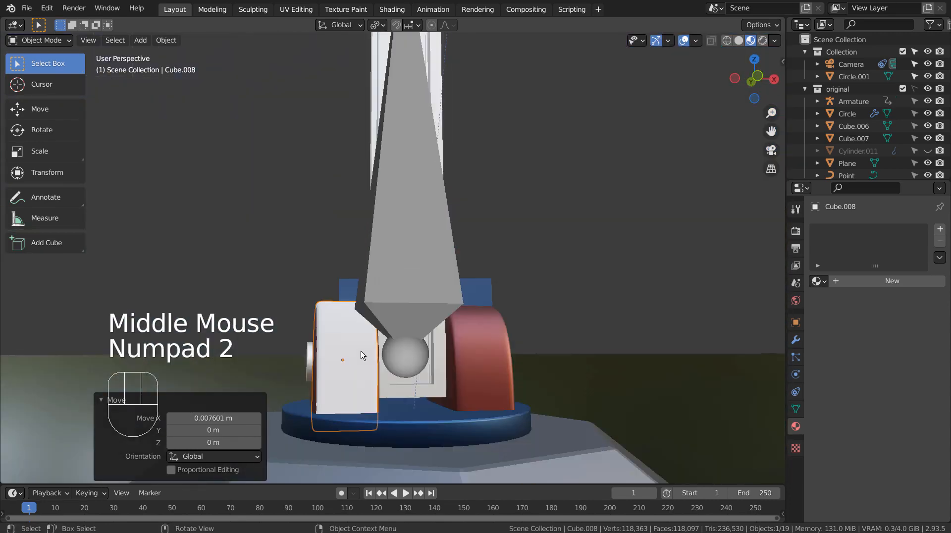
left_click(795, 340)
left_click(858, 228)
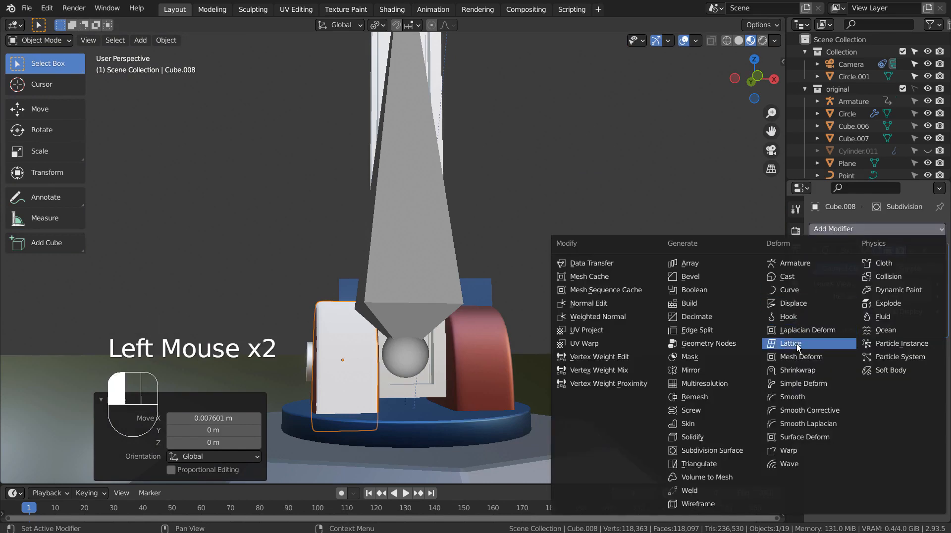
left_click(705, 367)
key("ctrl+a")
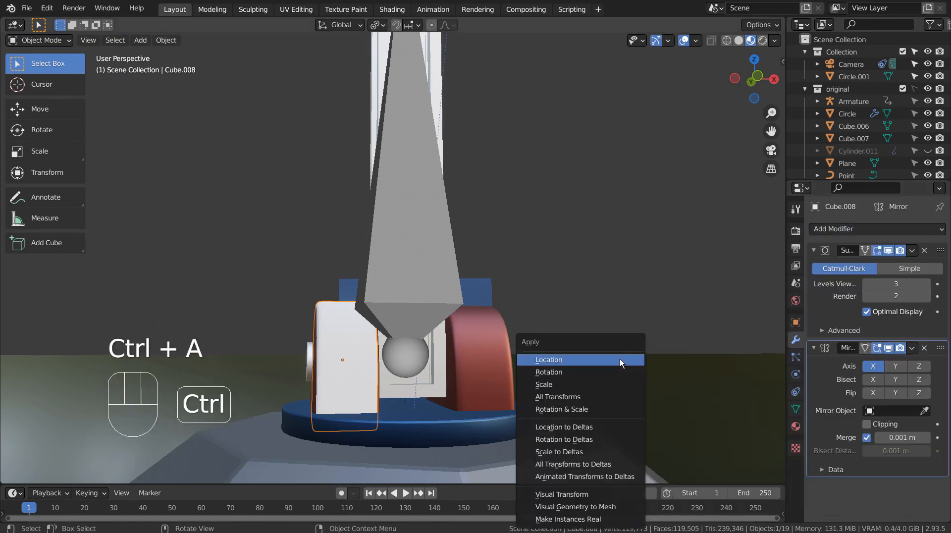
left_click(614, 396)
- In front view, add a cube at the world origin and scale it down to about 0.099
key("KP_1")
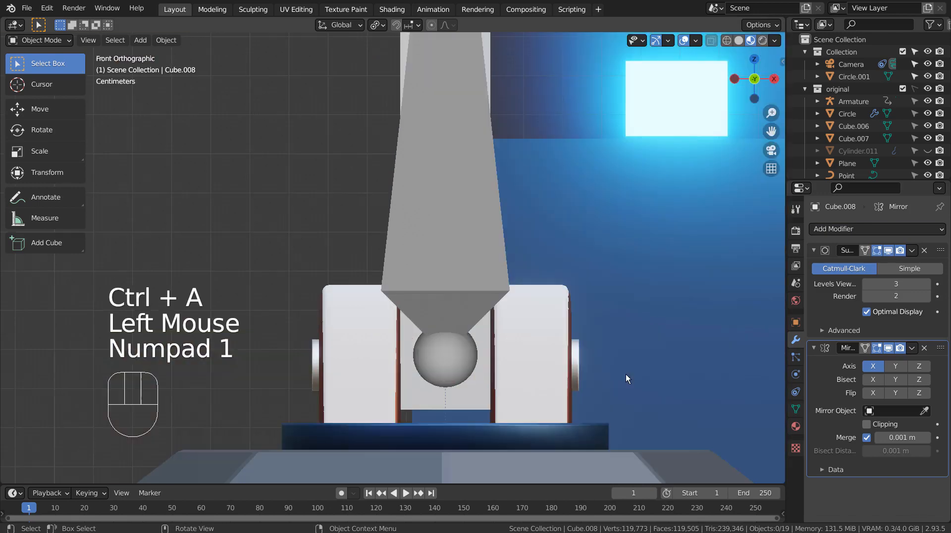
scroll(620, 225, "down", 3)
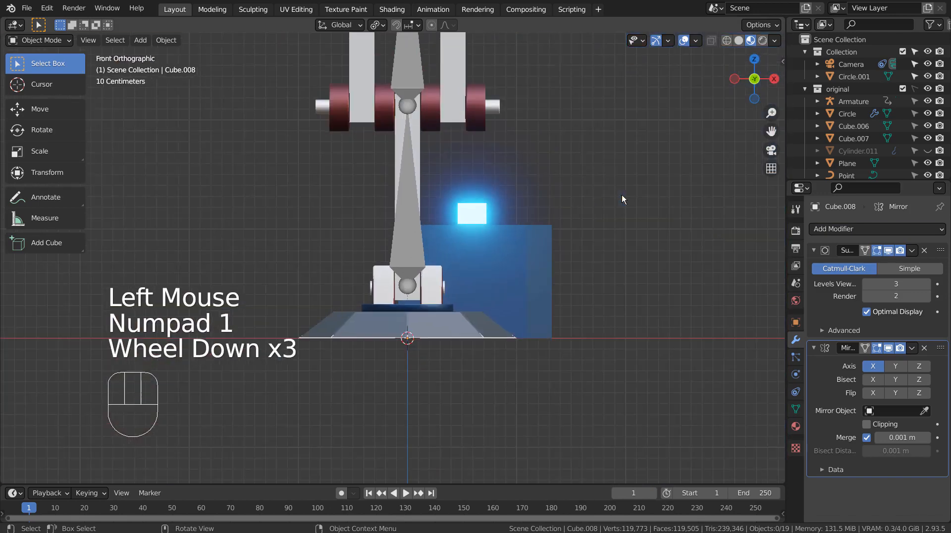
middle_click_drag(622, 195, 593, 284, "shift")
key("shift+a")
mouse_move(592, 257)
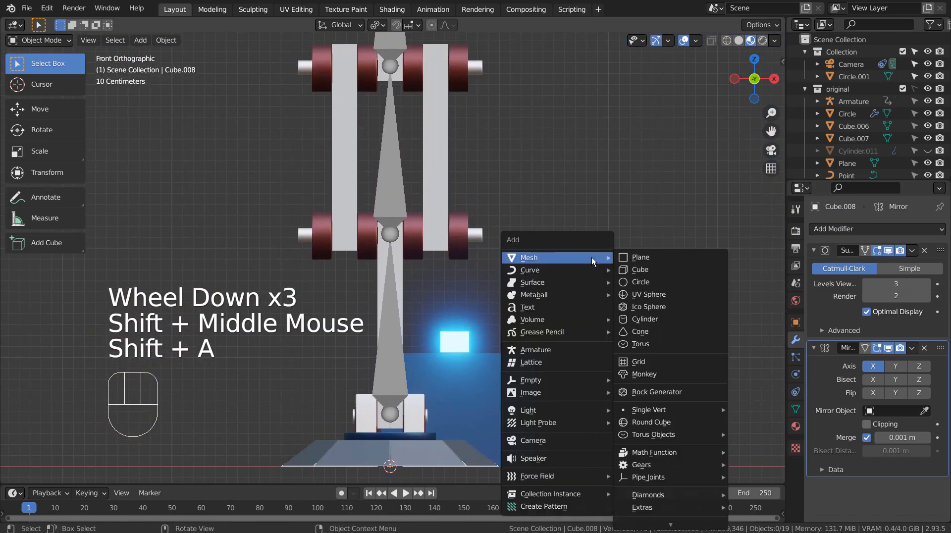
left_click(663, 269)
key("s")
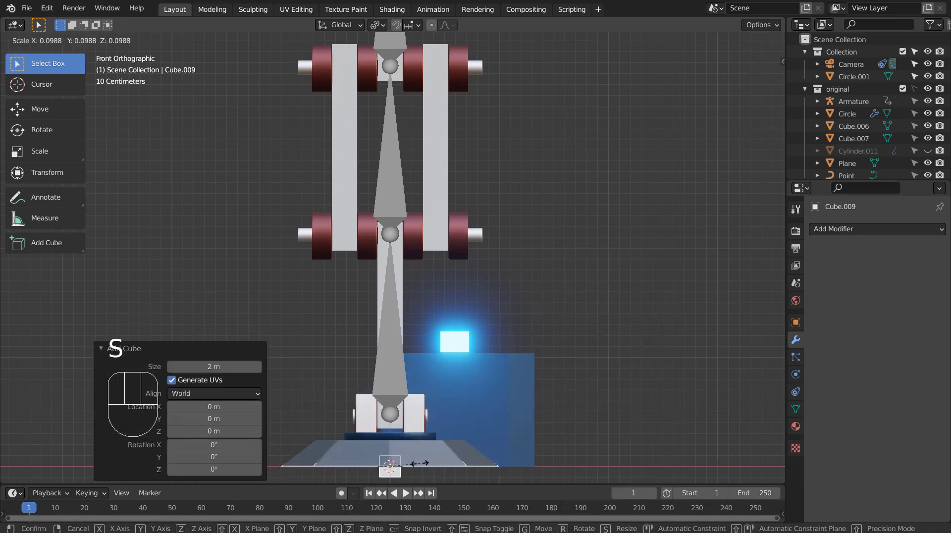
left_click(419, 463)
- Stretch the new cube by 13.517 along Z and raise it 1.566 m along Z over the lower arm segment
key("s")
key("z")
left_click(206, 83)
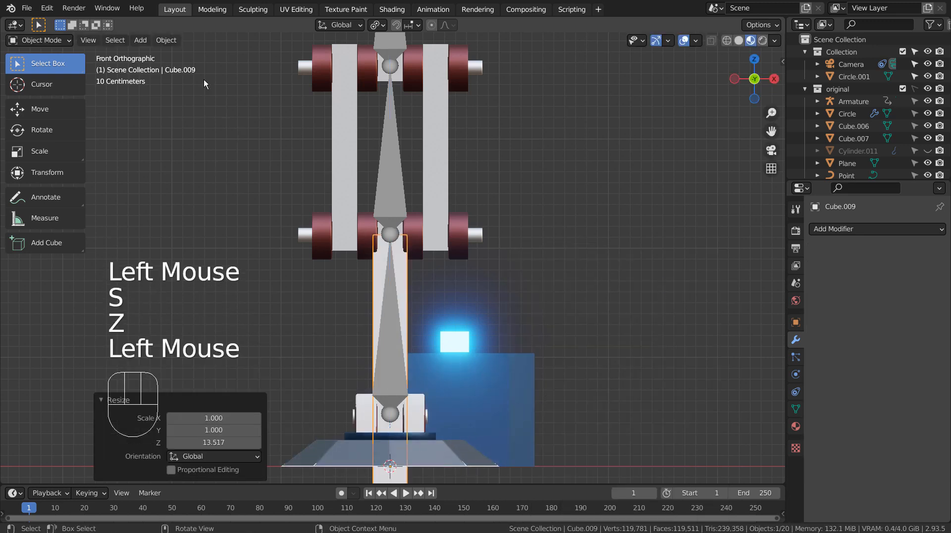
key("g")
key("z")
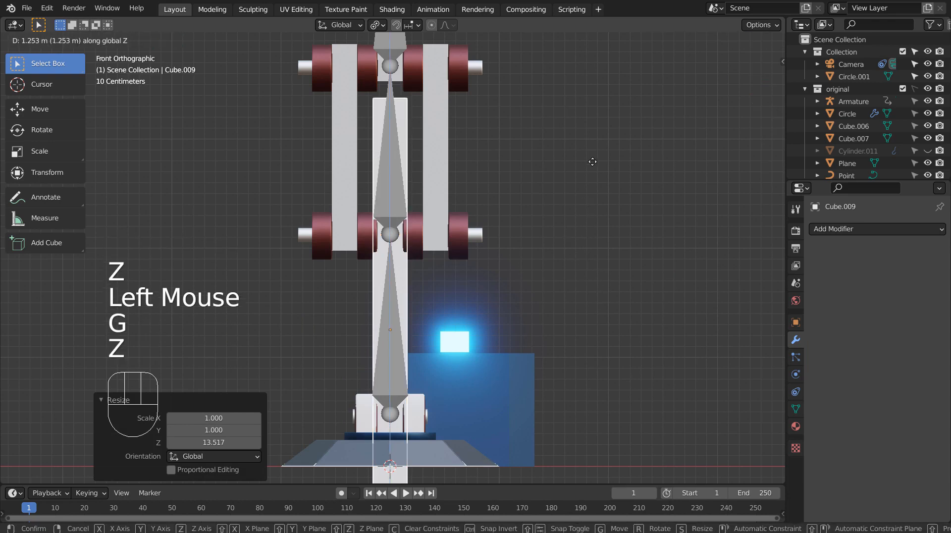
left_click(587, 127)
- Scale the arm cube uniformly by 0.709 and by 0.645 along Z, and inspect its fit between the joints in wireframe
key("s")
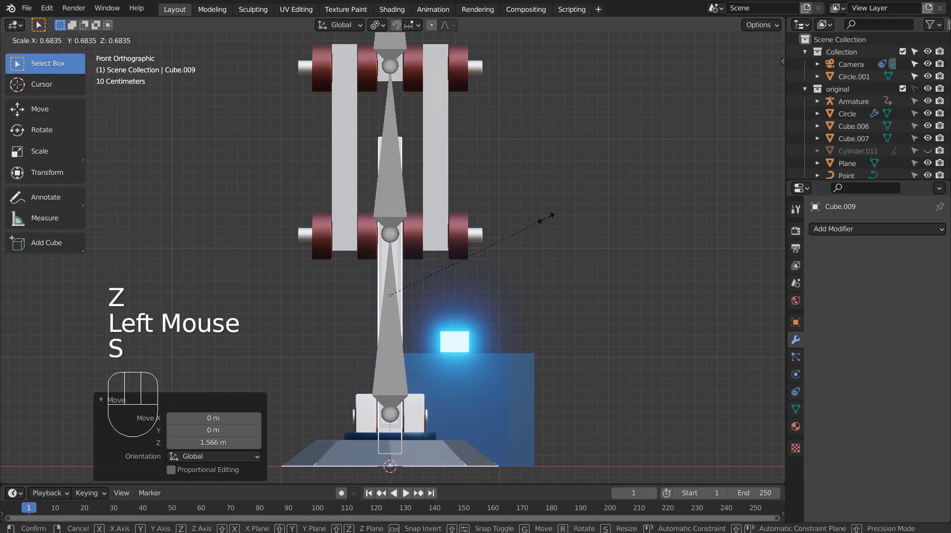
left_click(553, 218)
key("s")
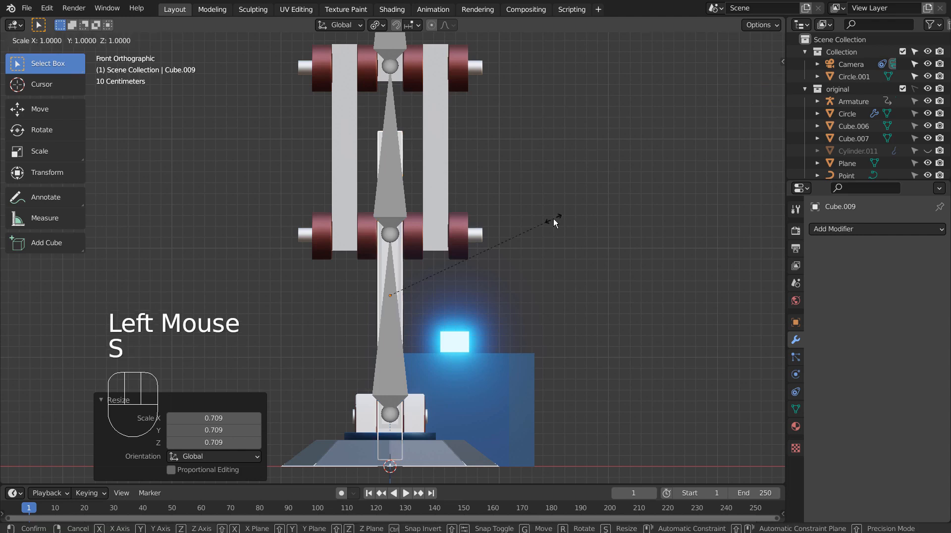
key("z")
left_click(489, 248)
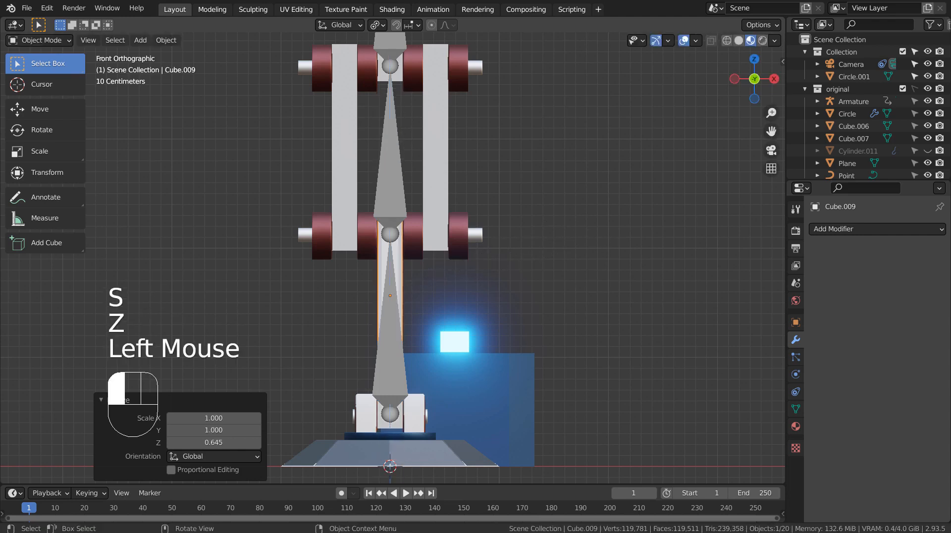
key("shift+z")
scroll(495, 247, "up", 3)
middle_click_drag(496, 247, 530, 162, "shift")
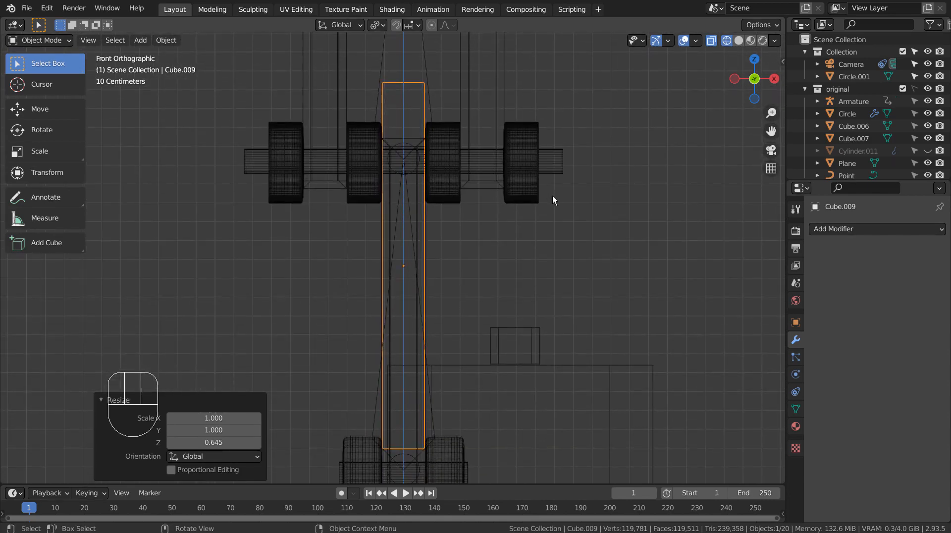
- Lower the arm cube about 0.28 m along Z toward the lower brackets
key("g")
key("z")
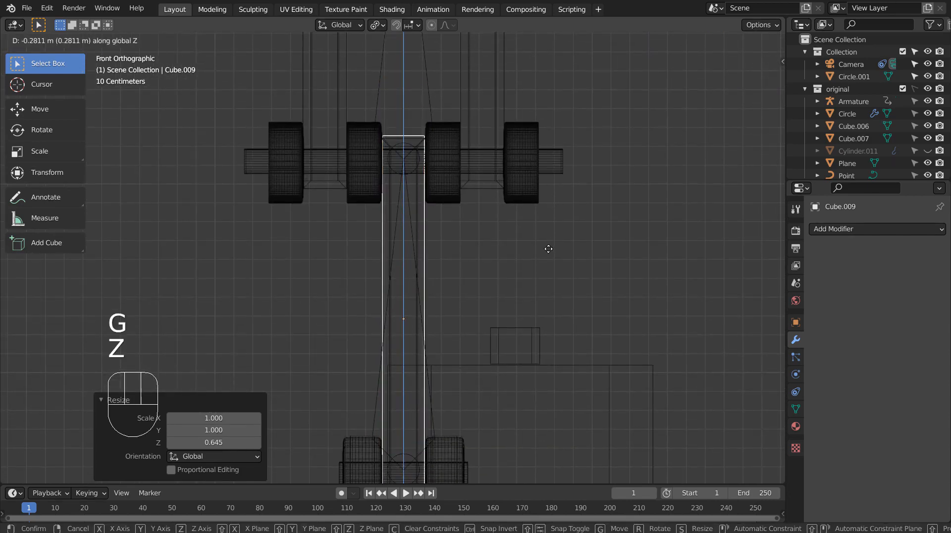
left_click(548, 250)
middle_click_drag(543, 259, 525, 119, "shift")
- In Edit Mode, raise the arm cube's bottom face about 0.04 m along Z, and return to Object Mode
key("Tab")
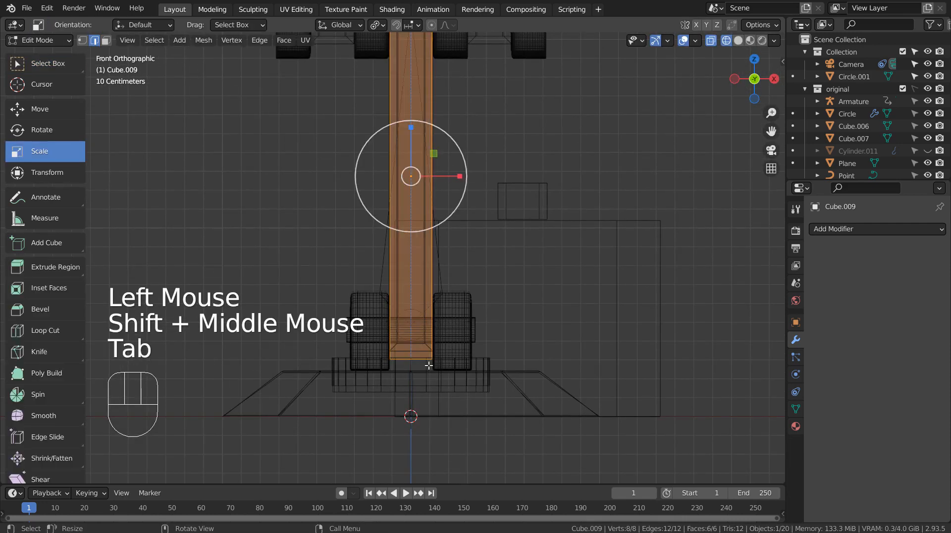
key("3")
left_click(418, 360)
key("g")
key("z")
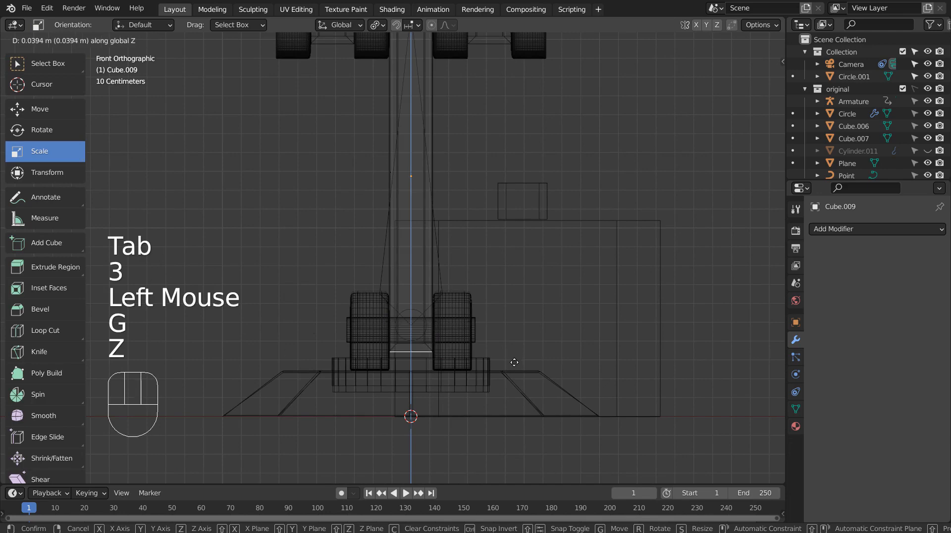
left_click(514, 362)
key("Tab")
- Apply the arm cube's location, rotation and scale
middle_click_drag(588, 262, 515, 309)
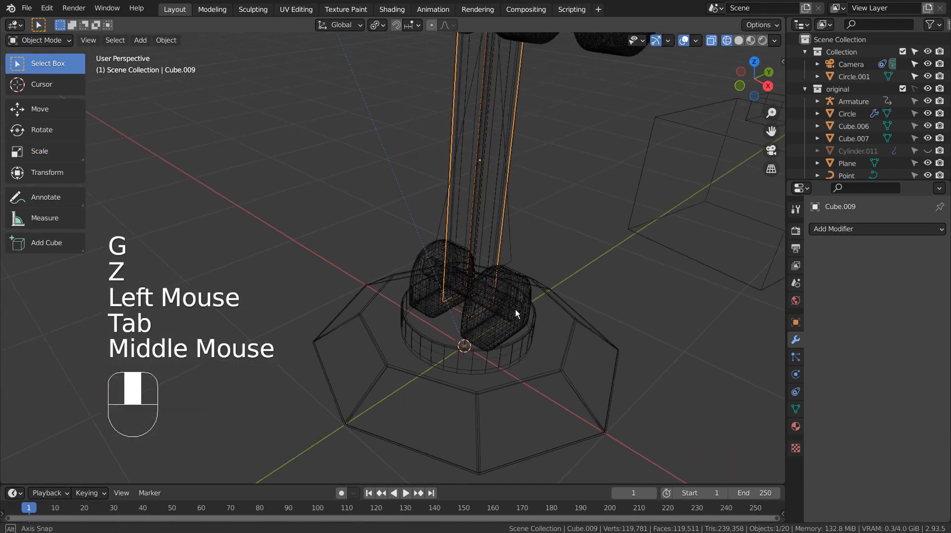
key("ctrl+a")
left_click(560, 215)
scroll(561, 214, "down", 2)
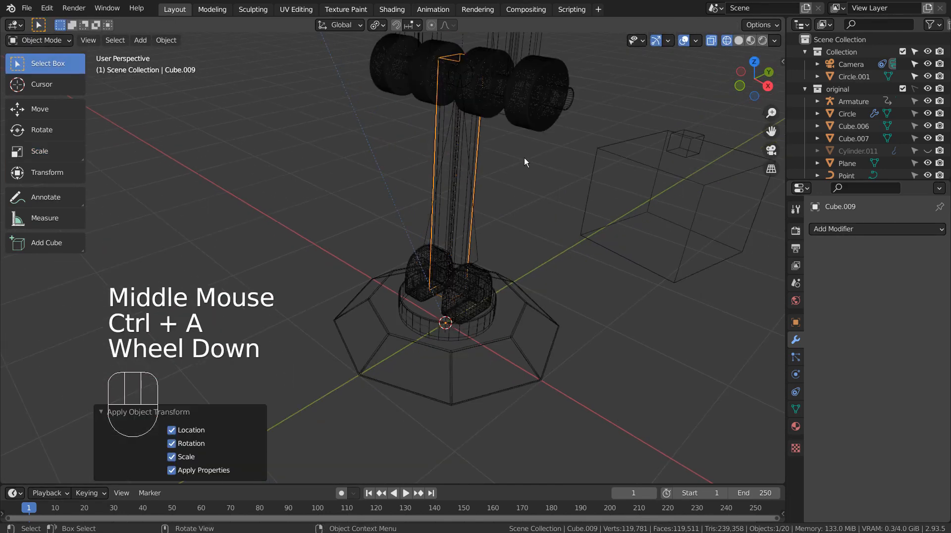
- Select all faces of the arm cube in Edit Mode and activate the Extrude Individual tool
key("Tab")
key("a")
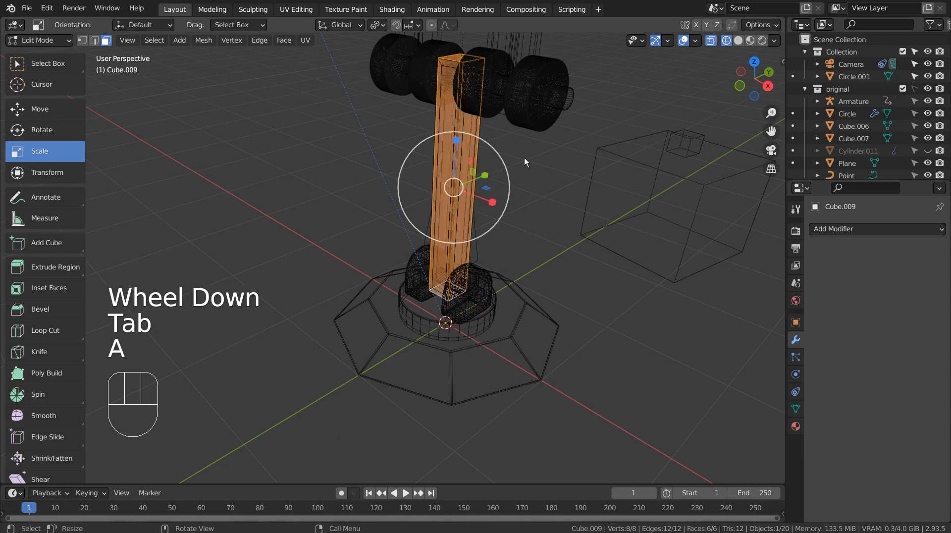
middle_click_drag(523, 157, 559, 131)
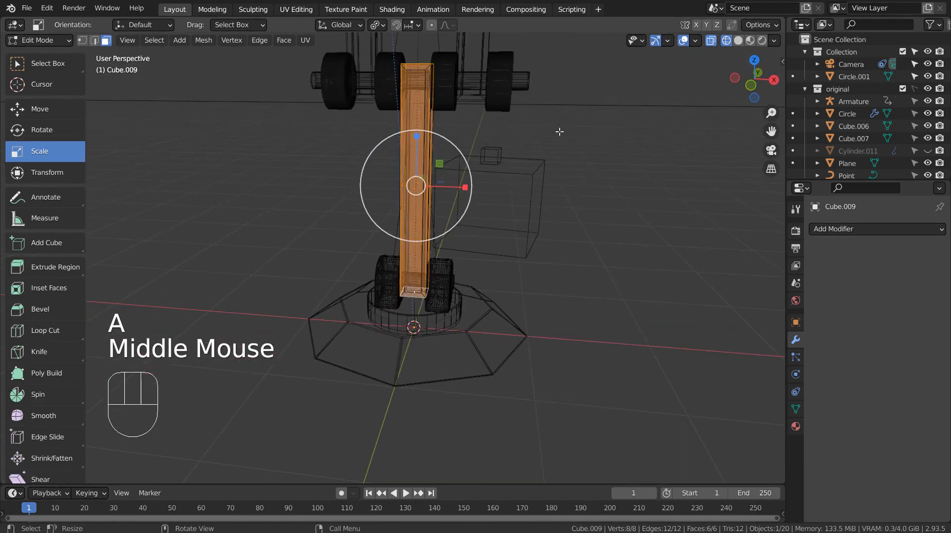
left_click(377, 25)
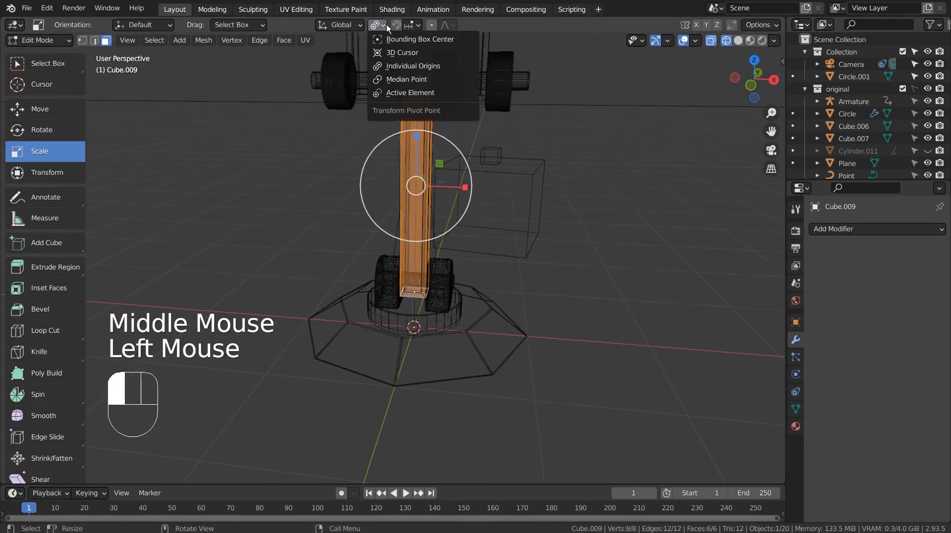
left_click(391, 72)
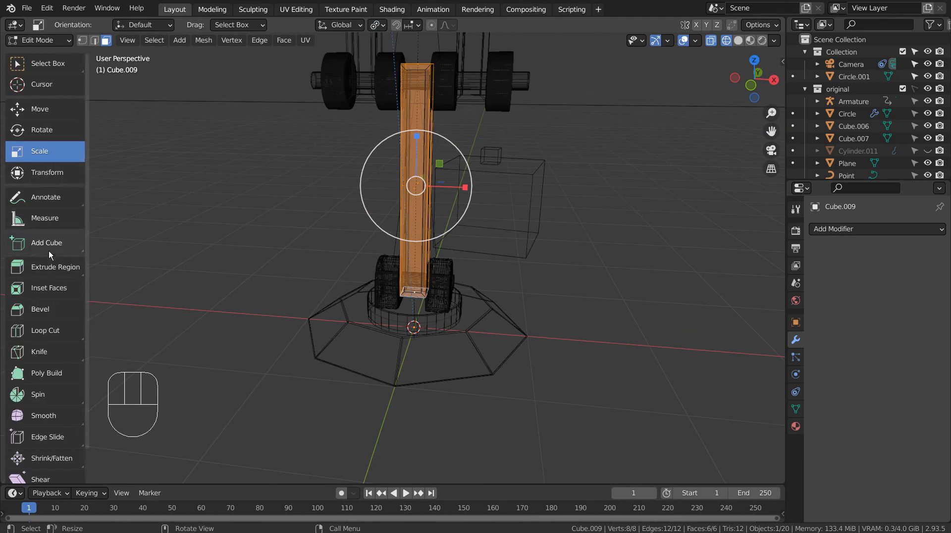
left_click(51, 269)
left_click_drag(51, 285, 59, 369)
left_click_drag(417, 118, 306, 216)
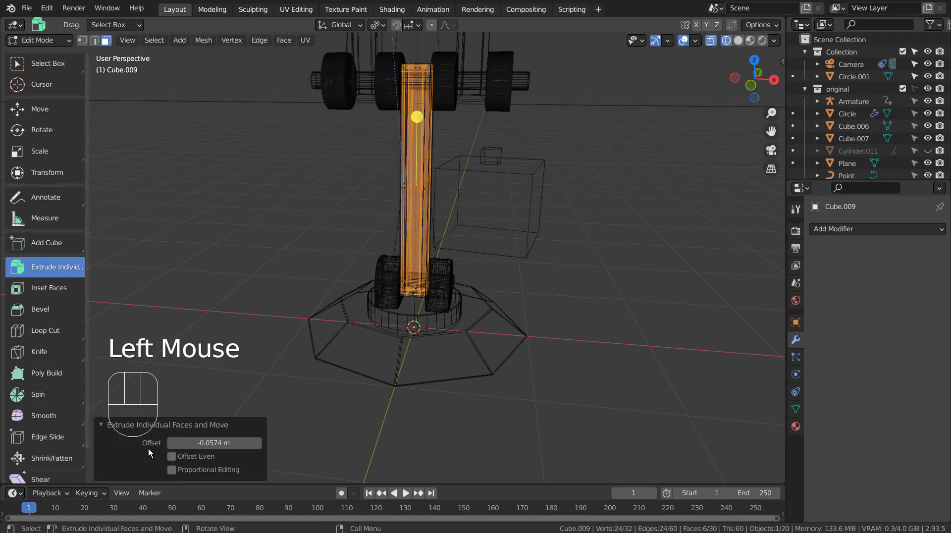
left_click(213, 442)
key("ctrl+z")
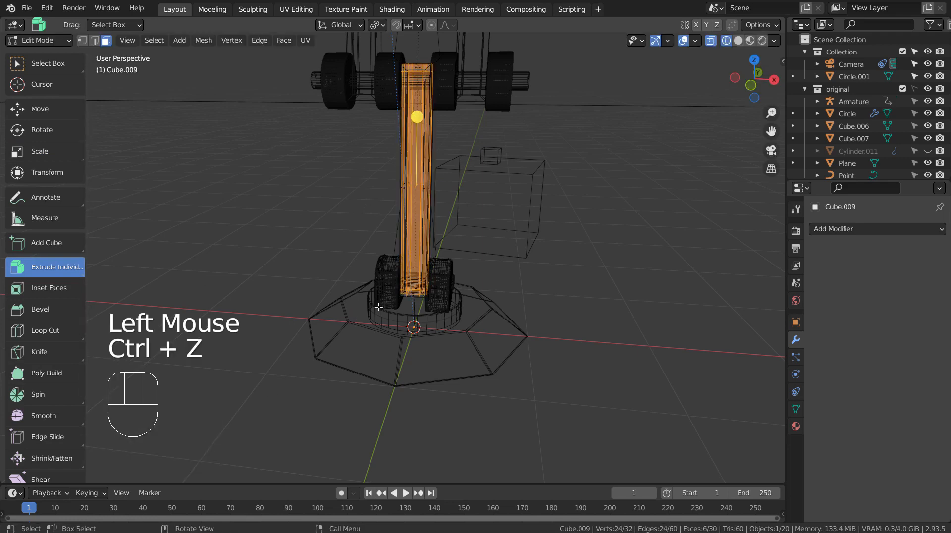
key("ctrl+z")
- Extrude all the arm's faces individually with an offset of 0.0001 m and Offset Even enabled
left_click_drag(417, 117, 355, 210)
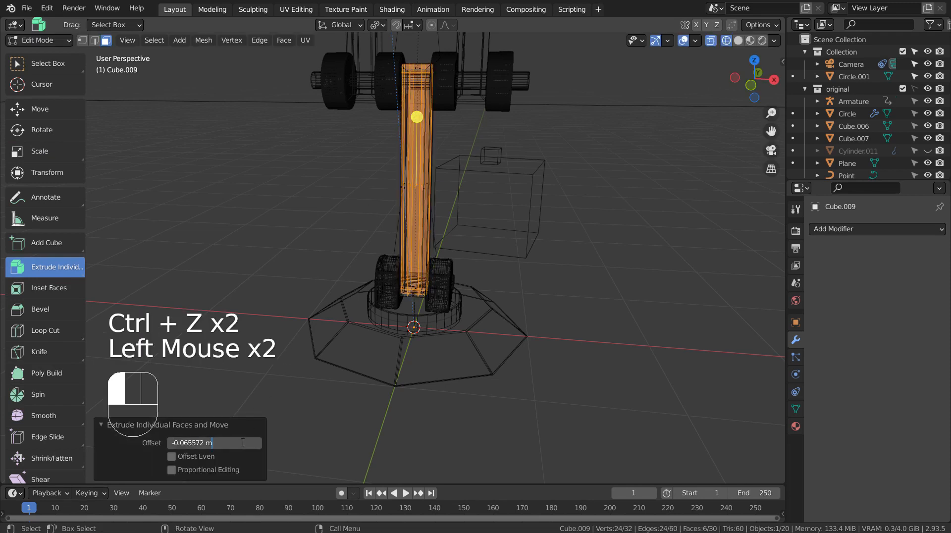
key("BackSpace")
key("BackSpace")
type("0")
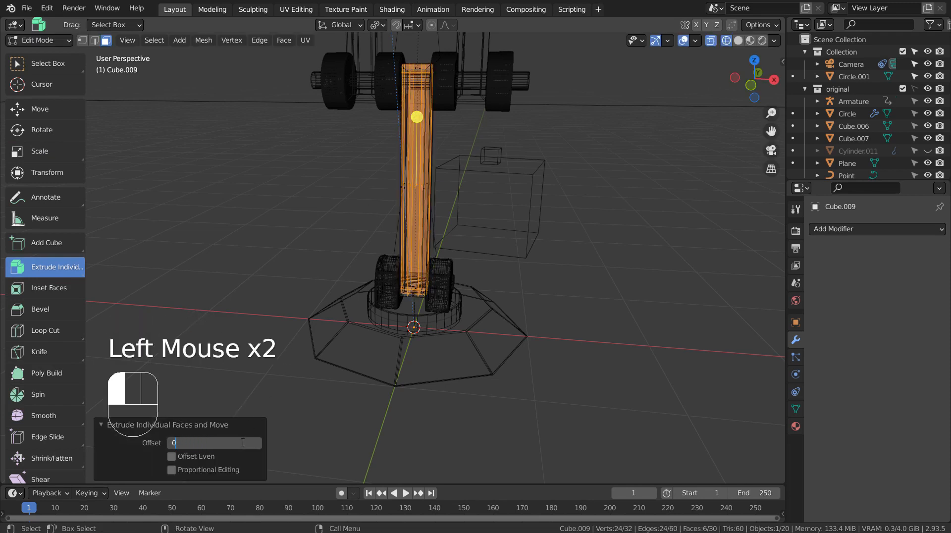
type(".0001")
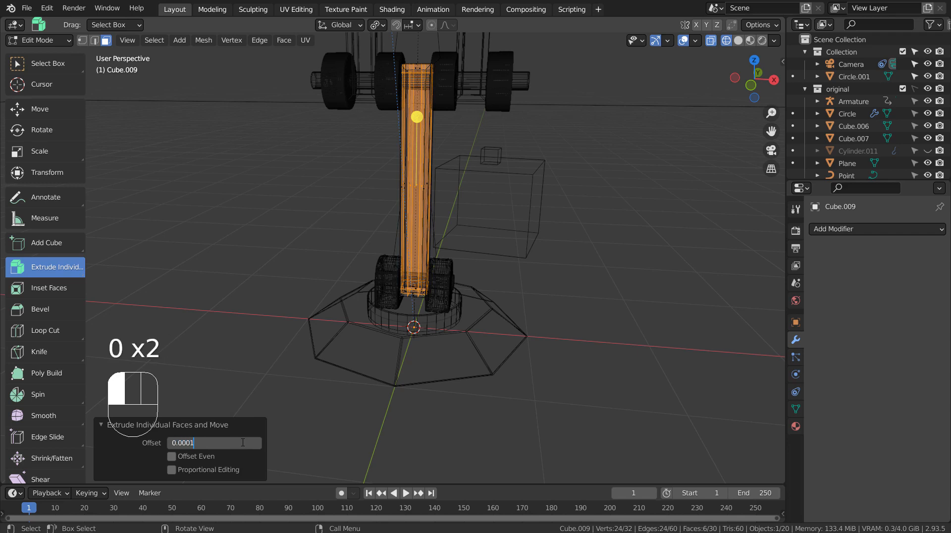
left_click(171, 457)
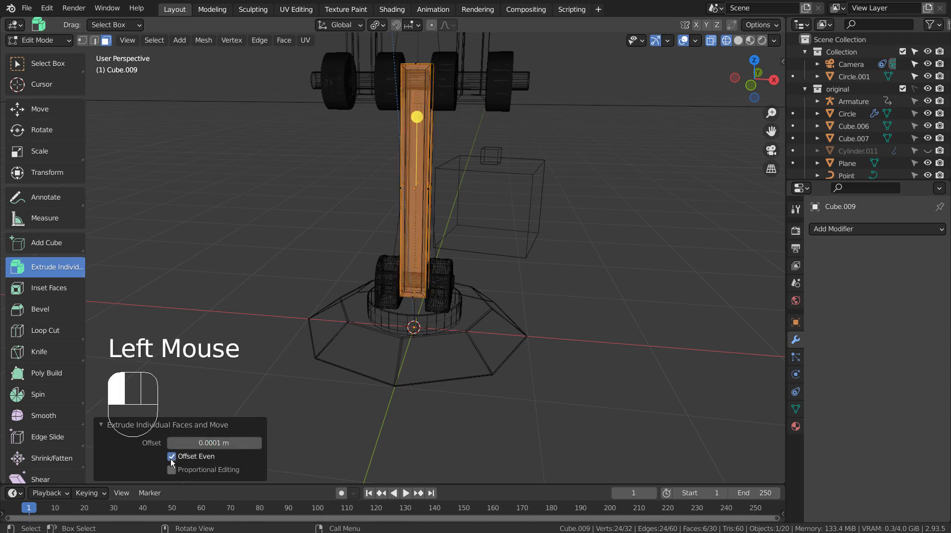
left_click(171, 456)
left_click(218, 443)
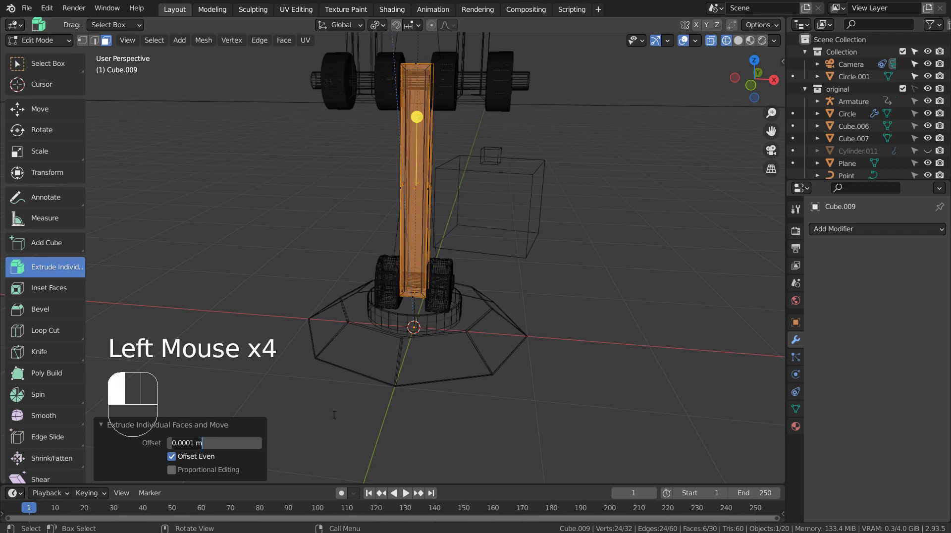
left_click(352, 407)
- Leave wireframe shading and hide the Armature and the whole original reference collection
key("shift+z")
middle_click_drag(402, 142, 632, 210, "shift")
left_click(927, 101)
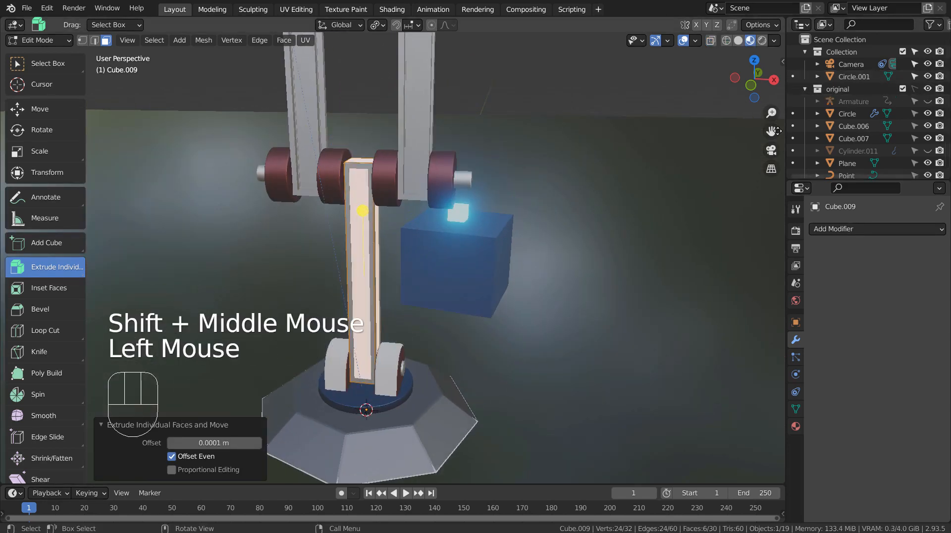
left_click(915, 89)
left_click(928, 89)
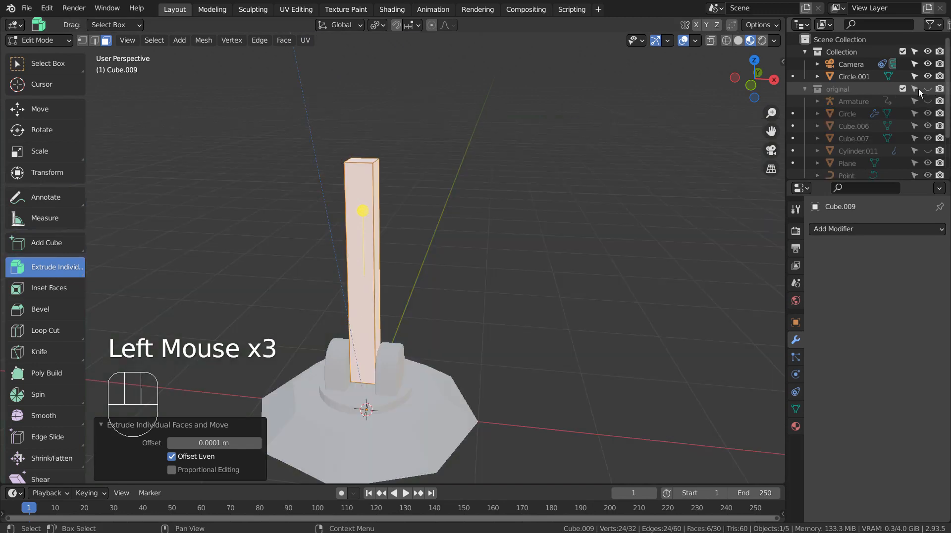
left_click(917, 91)
- Inset the arm's selected faces by about 0.039 m
middle_click_drag(696, 147, 619, 170)
scroll(533, 185, "up", 3)
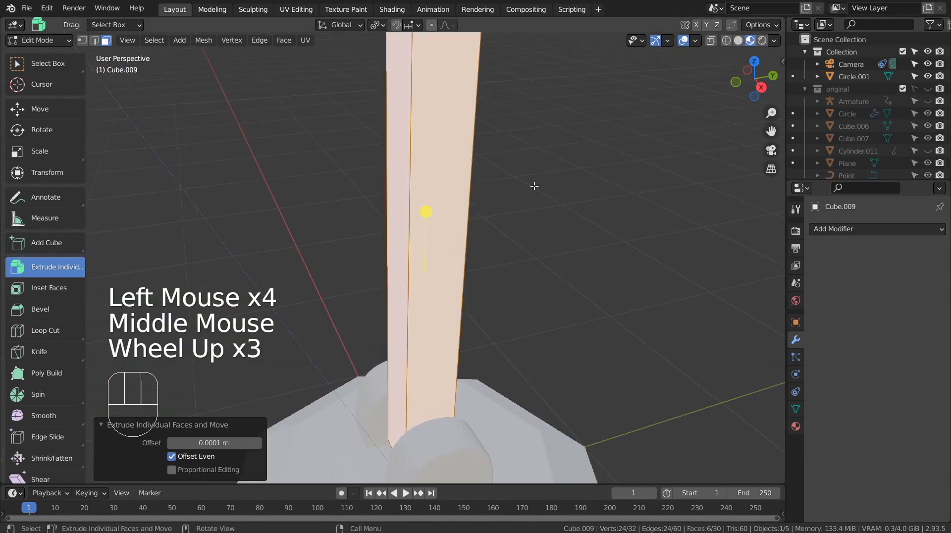
scroll(601, 205, "down", 1)
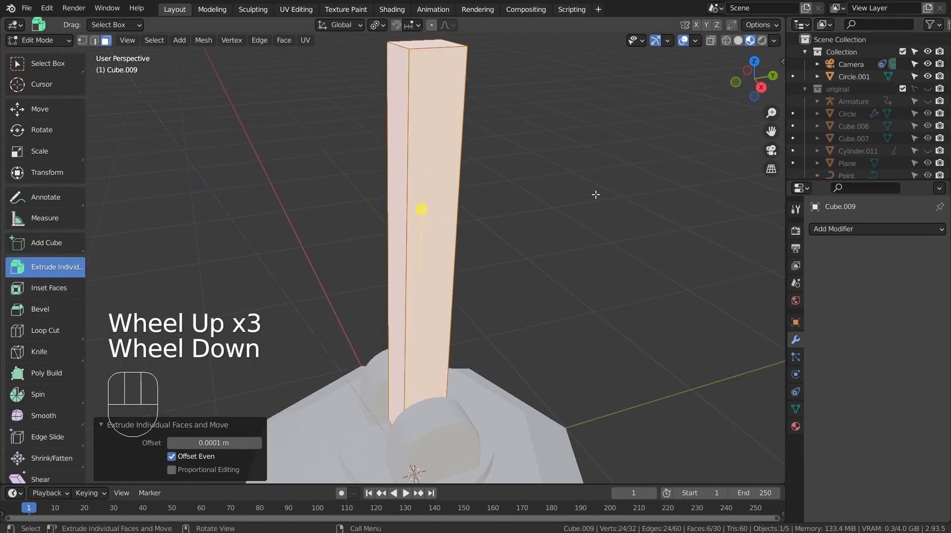
key("i")
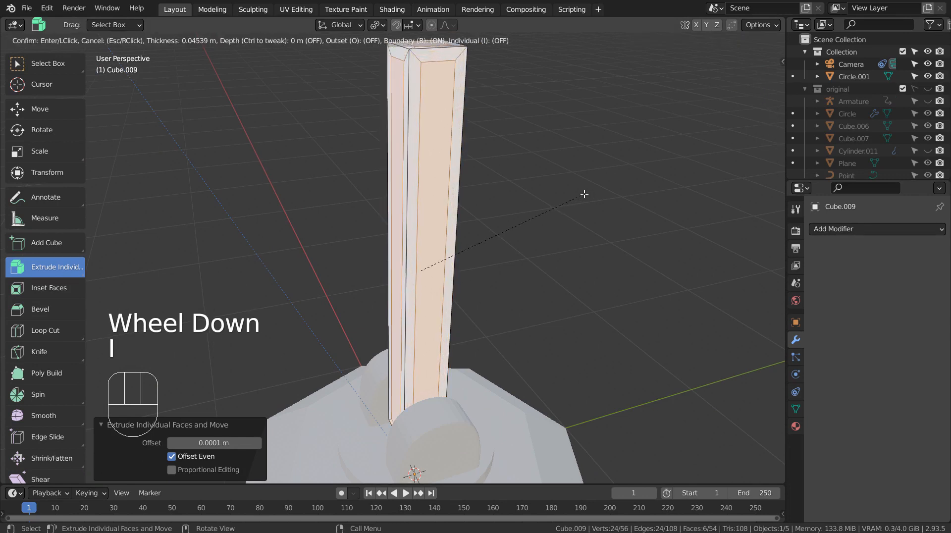
left_click(582, 195)
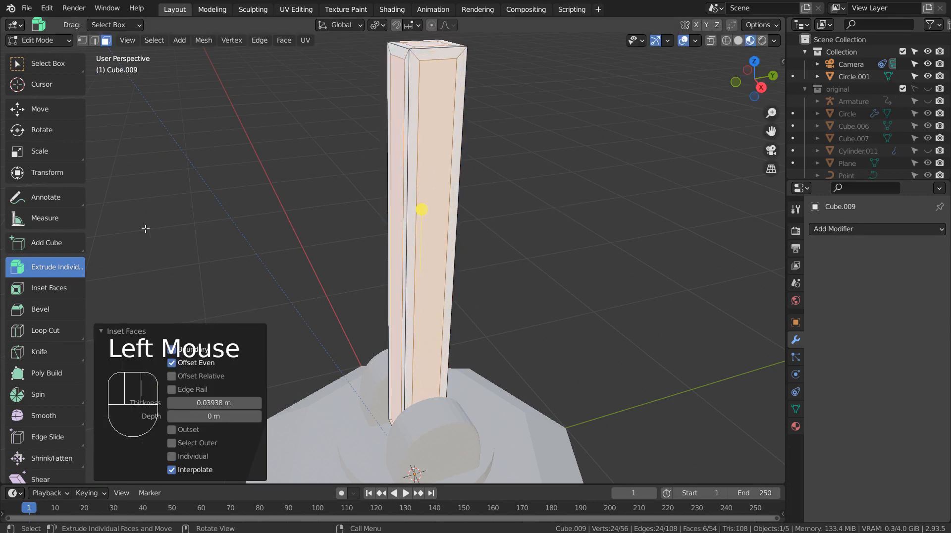
- Extrude the inset faces slightly with Extrude Along Normals, and return to Object Mode
left_click(41, 263)
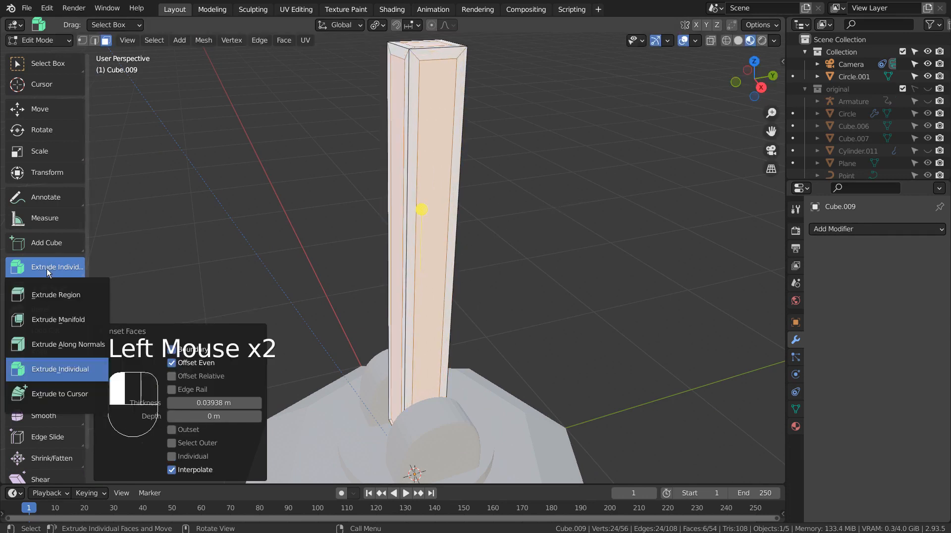
left_click(66, 342)
left_click_drag(426, 207, 421, 208)
key("Tab")
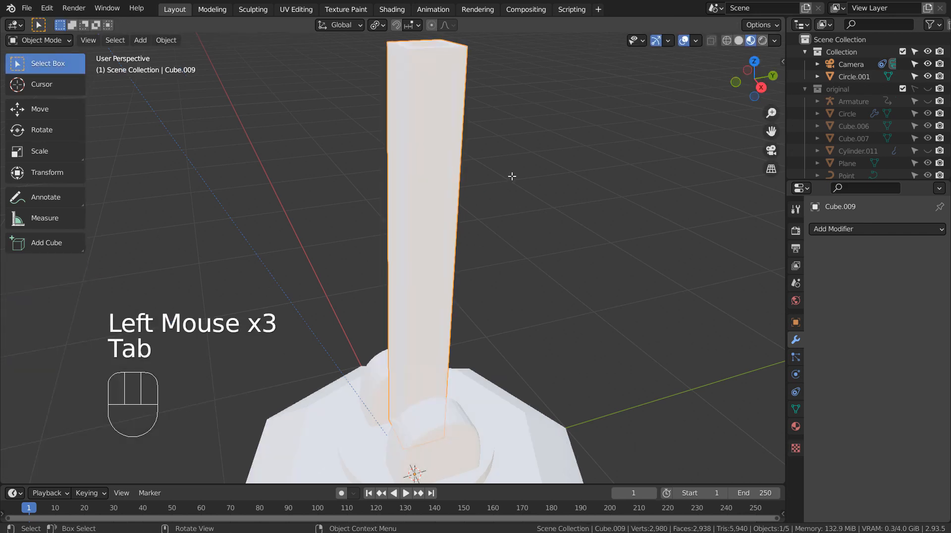
- In front view, show the original reference collection again and deselect the arm cube
middle_click_drag(510, 176, 652, 161)
key("KP_1")
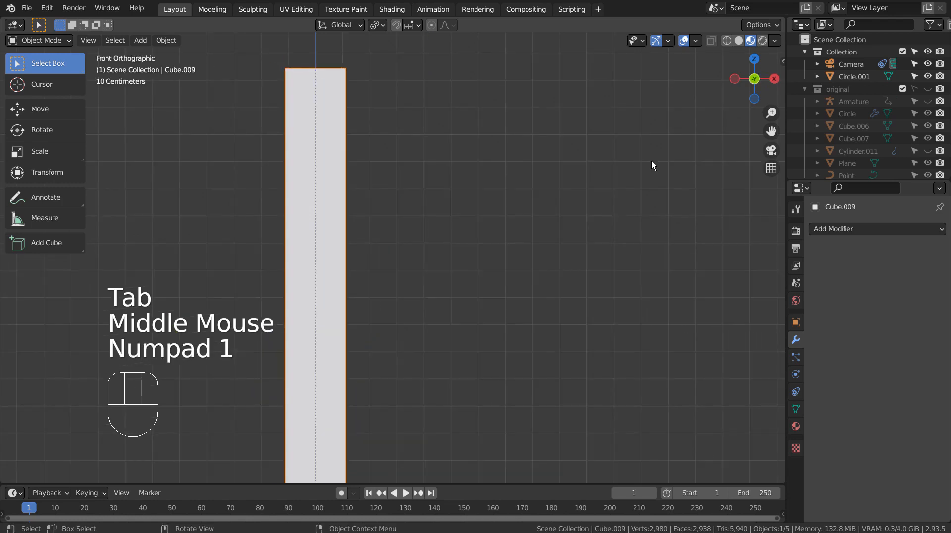
scroll(652, 162, "down", 2)
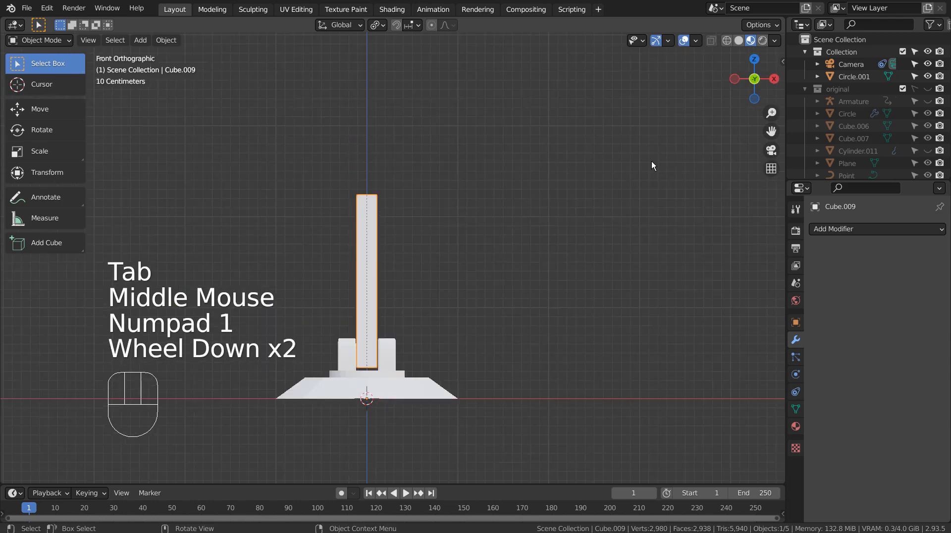
left_click(928, 89)
scroll(619, 205, "up", 2)
left_click(575, 207)
- Add a cylinder rotated 90° about Y at the world origin and scale it uniformly by 0.141
key("shift+a")
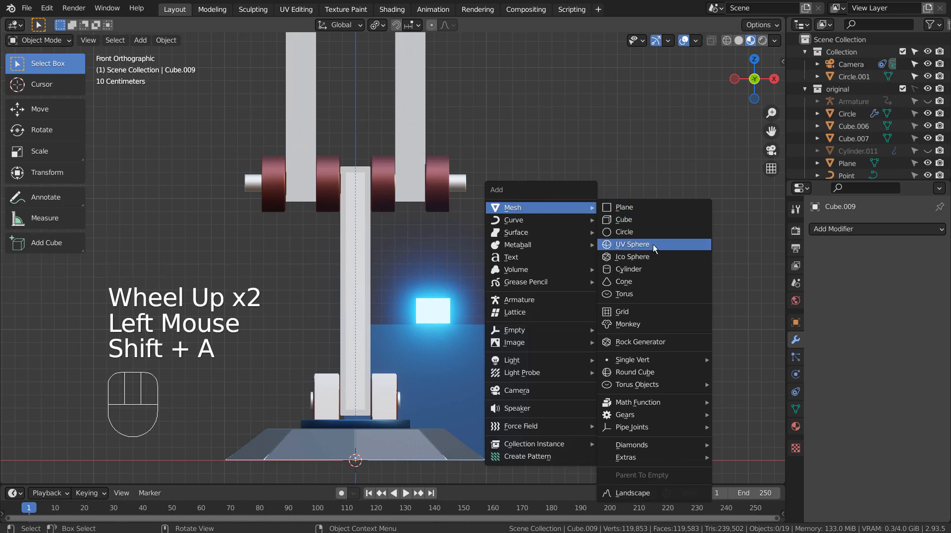
left_click(654, 268)
scroll(653, 269, "down", 2)
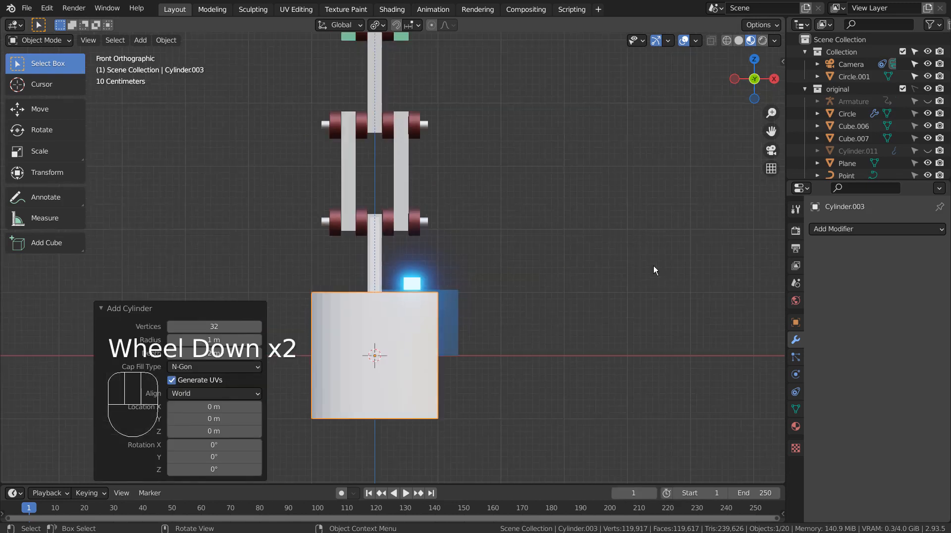
type("ry90")
key("Return")
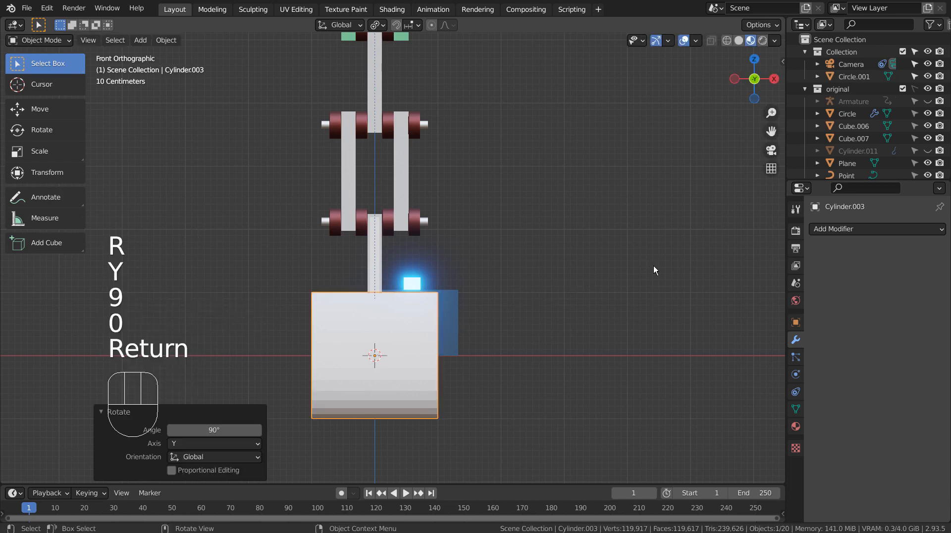
key("s")
left_click(403, 378)
key("s")
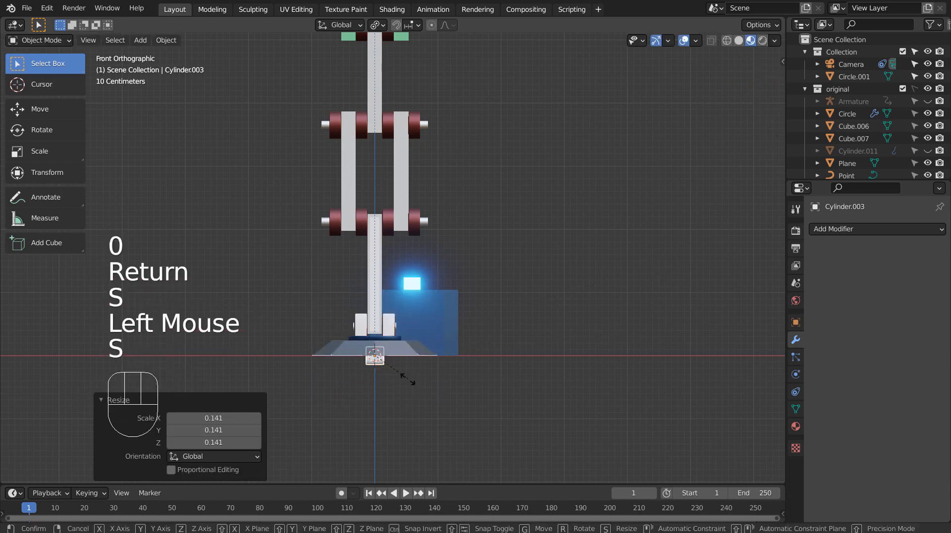
key("z")
left_click(423, 340)
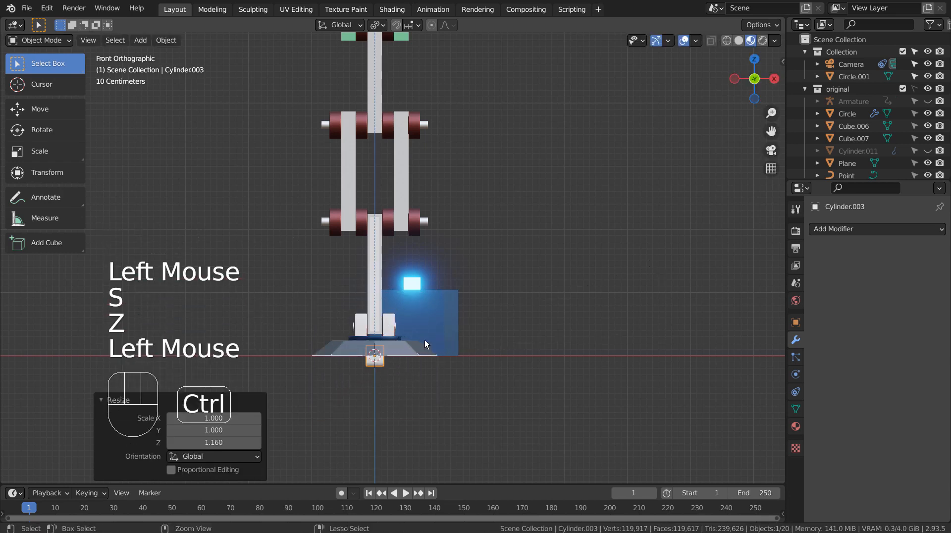
key("ctrl+z")
- Raise the cylinder 2.1256 m along Z to the joint atop the lower arm and scale it uniformly by 0.731
key("g")
key("z")
left_click(442, 214)
key("s")
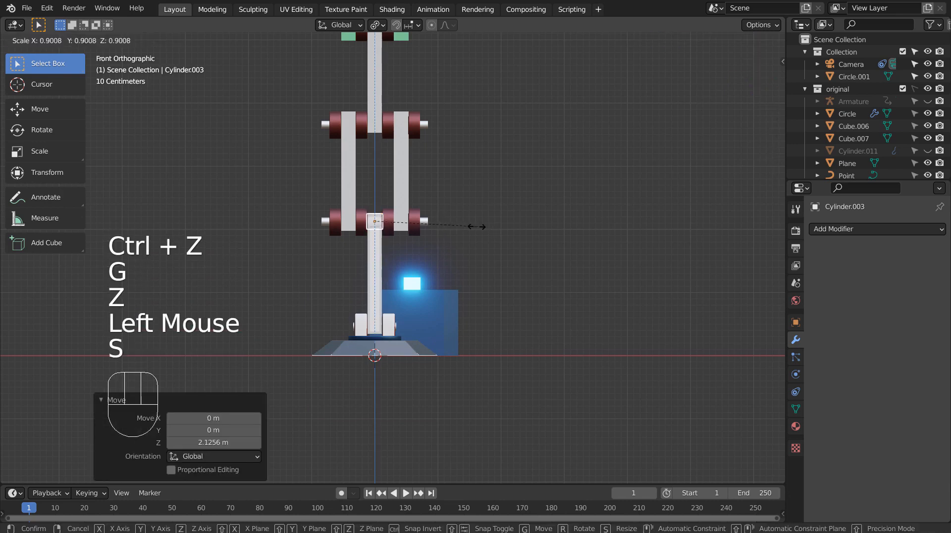
left_click(460, 224)
- Scale the joint pin 7.712 along X, 0.686 uniformly, and 1.555 along X again to match the reference pin
key("s")
key("x")
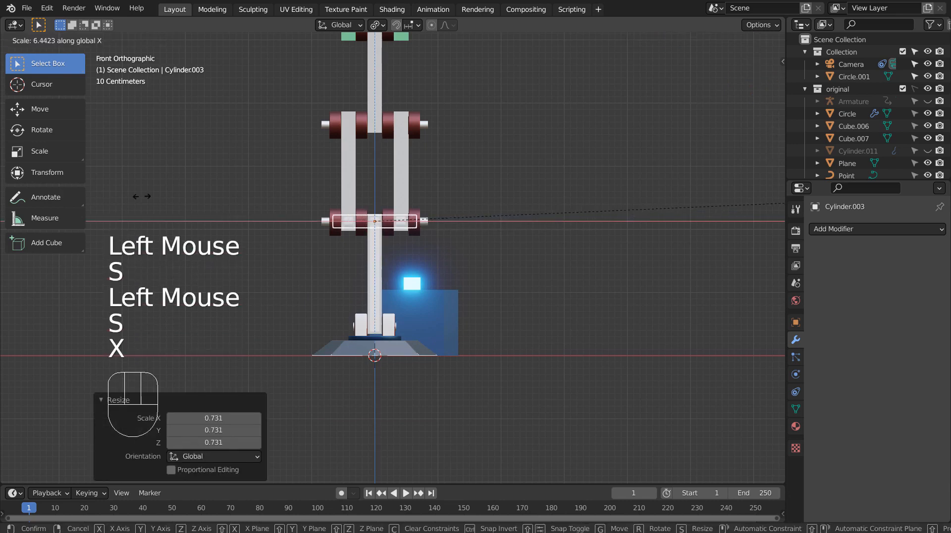
left_click(237, 184)
key("s")
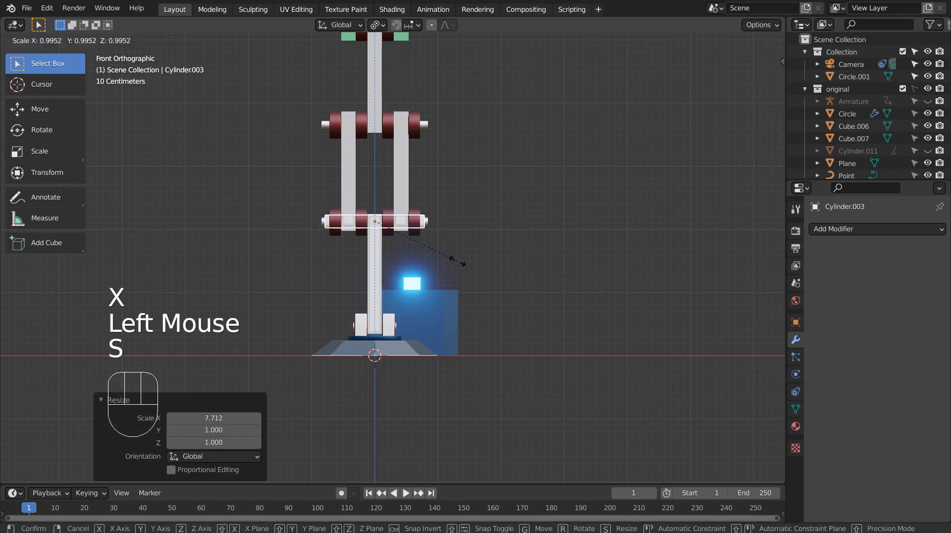
key("x")
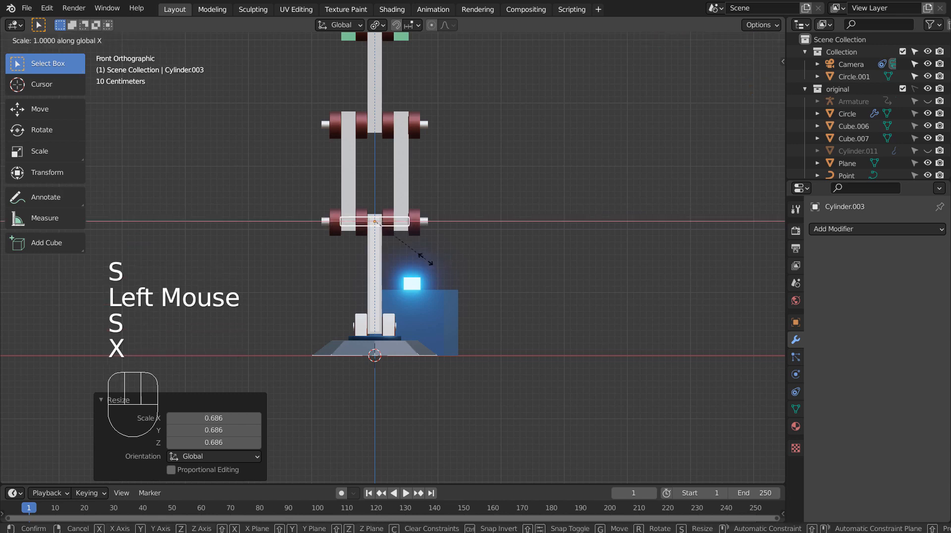
left_click(468, 258)
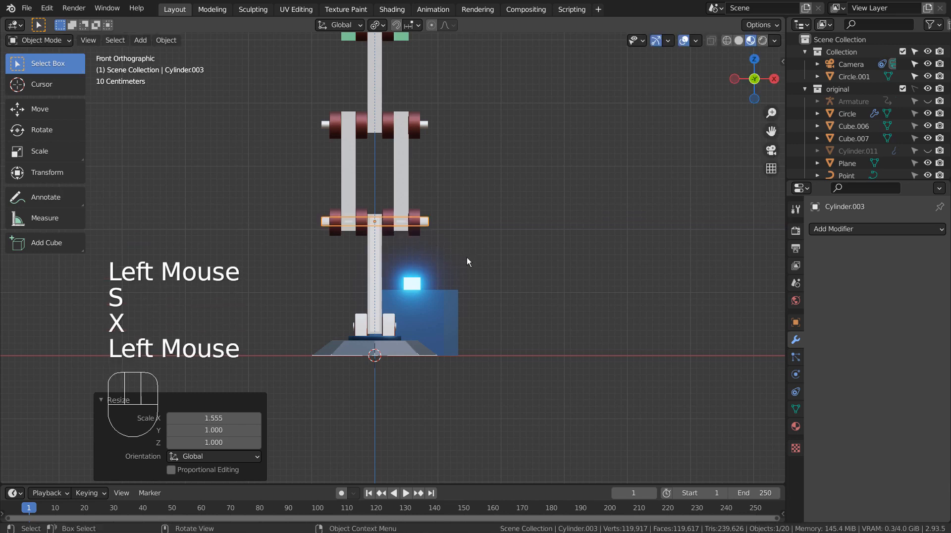
- Duplicate the pin in place in front view and scale the copy uniformly by 1.911 and 1.478 to the disc diameter
middle_click_drag(473, 251, 572, 293)
key("KP_1")
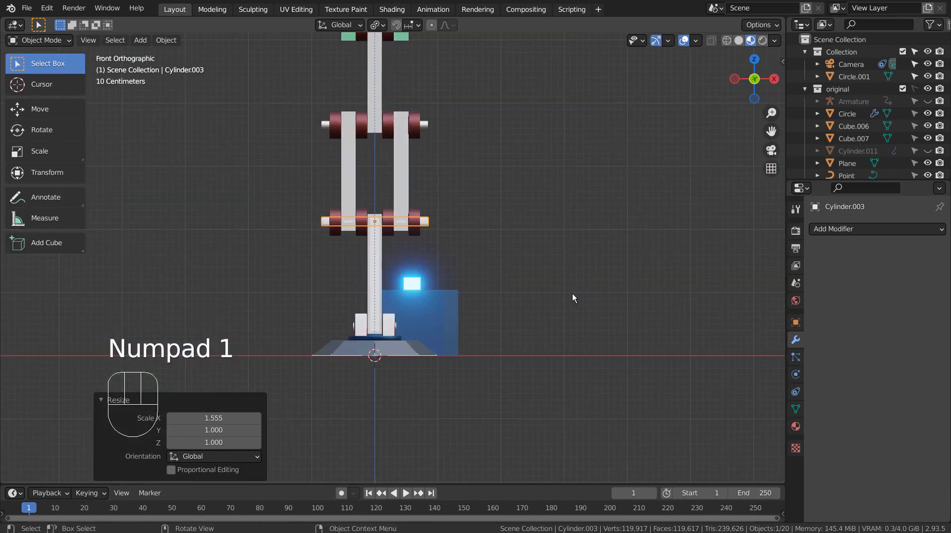
scroll(532, 135, "down", 2)
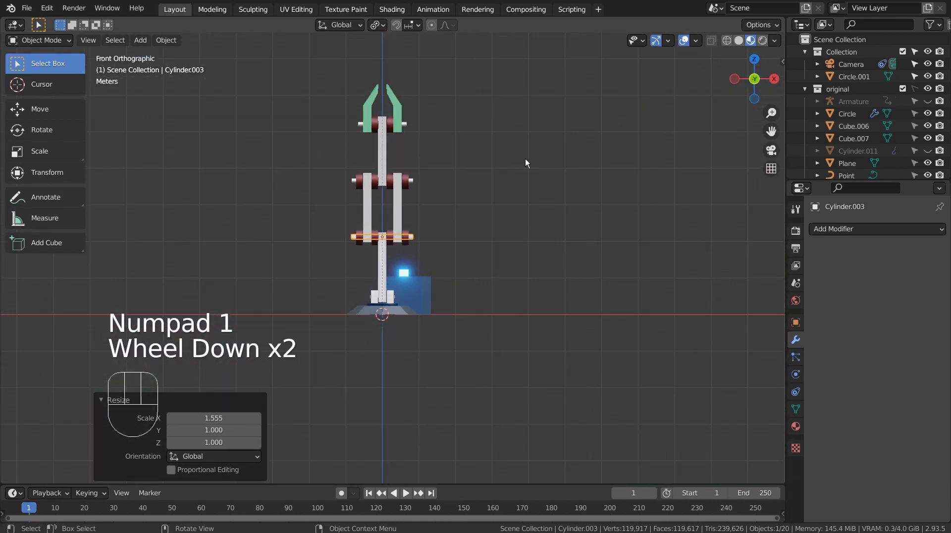
scroll(525, 158, "up", 3)
scroll(532, 148, "up", 1)
middle_click_drag(525, 125, 542, 281, "shift")
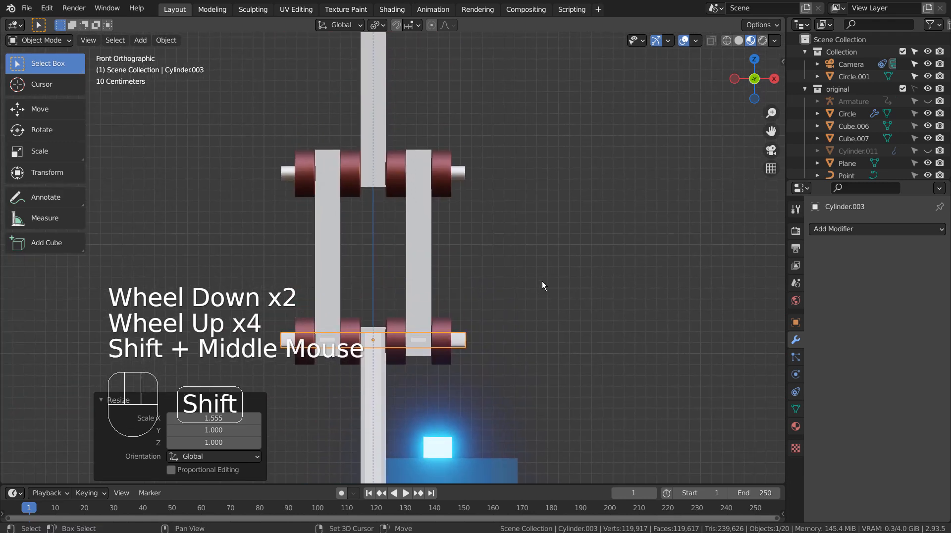
key("shift+d")
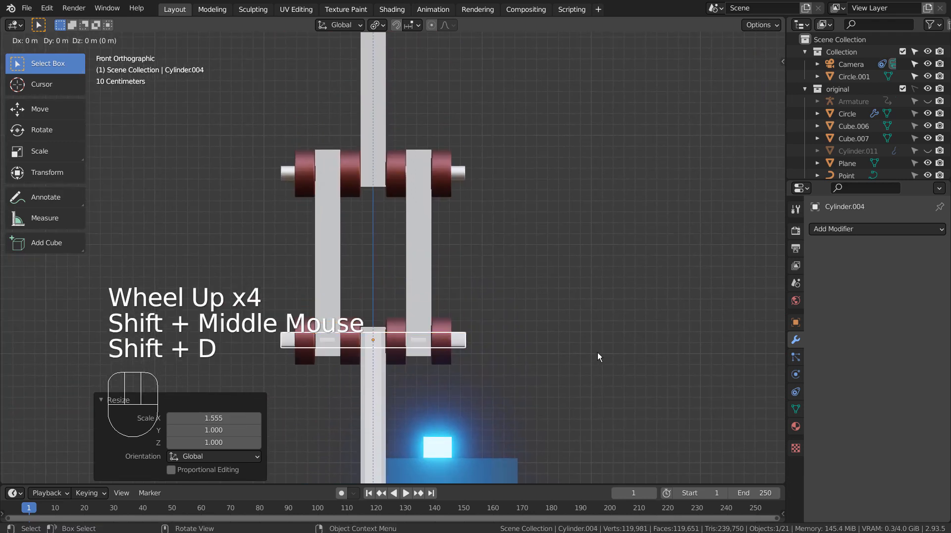
key("s")
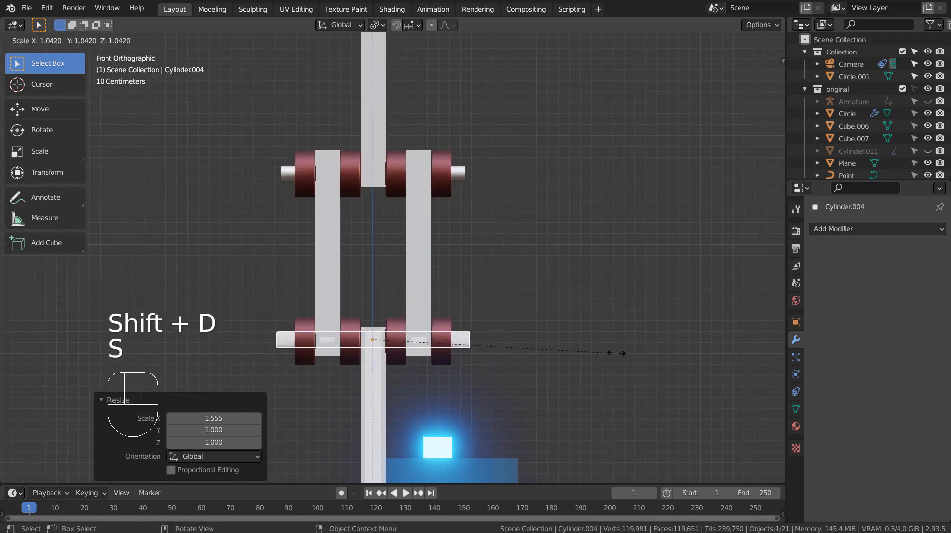
left_click(49, 342)
key("s")
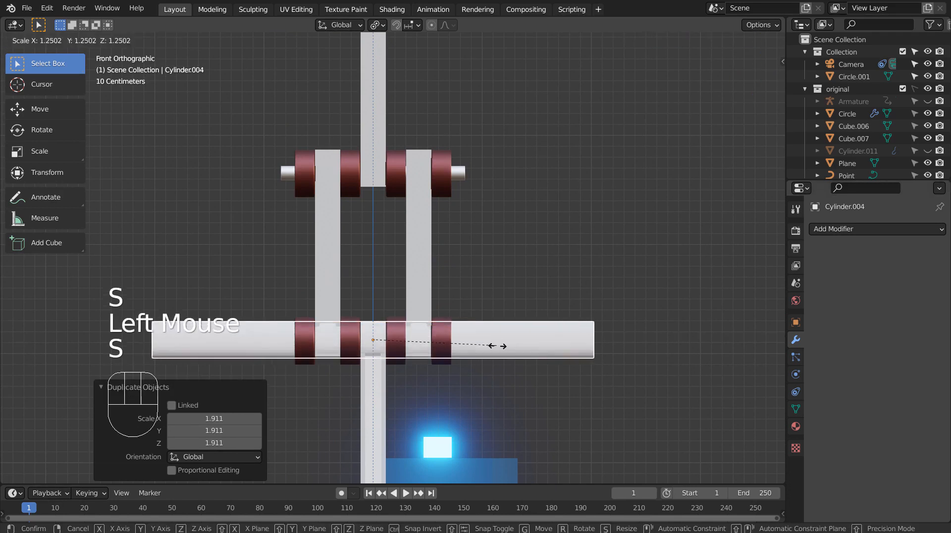
left_click(517, 349)
- Flatten the copy to 0.050 along X, move it 0.2088 m along X onto the inner disc, and scale it 0.804 along X
key("s")
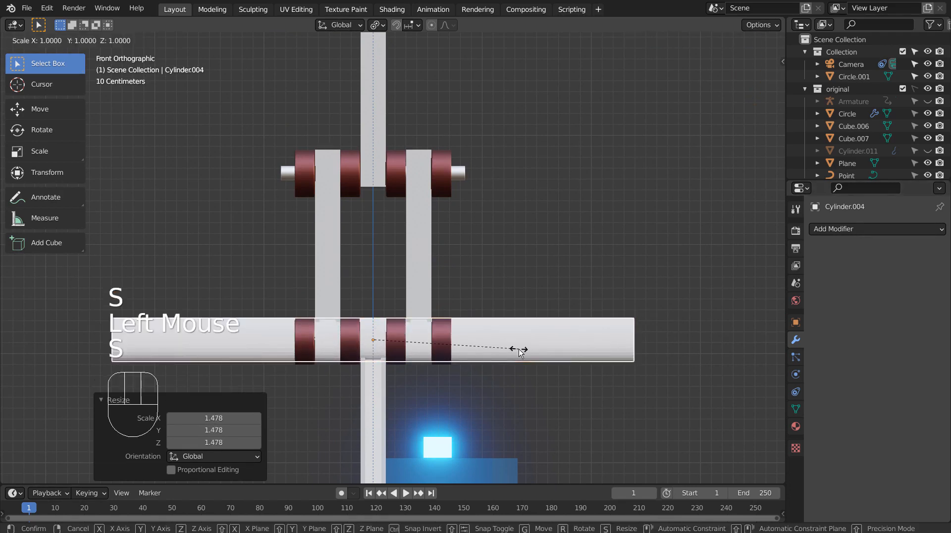
key("x")
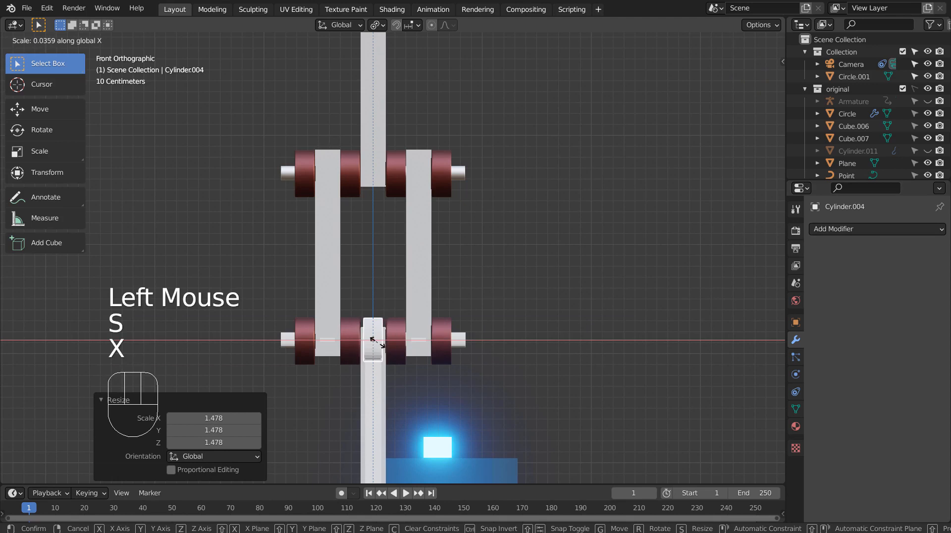
left_click(376, 343)
key("g")
key("x")
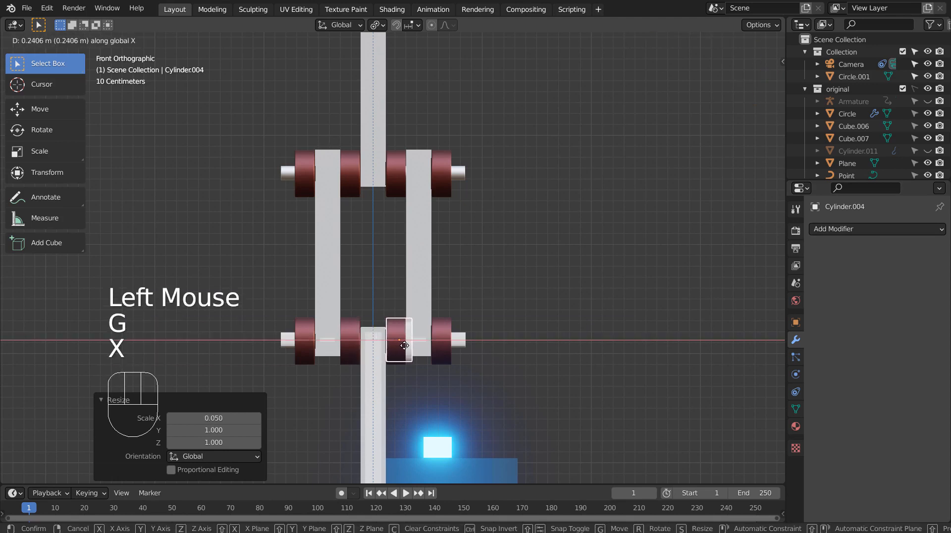
left_click(401, 346)
key("s")
key("x")
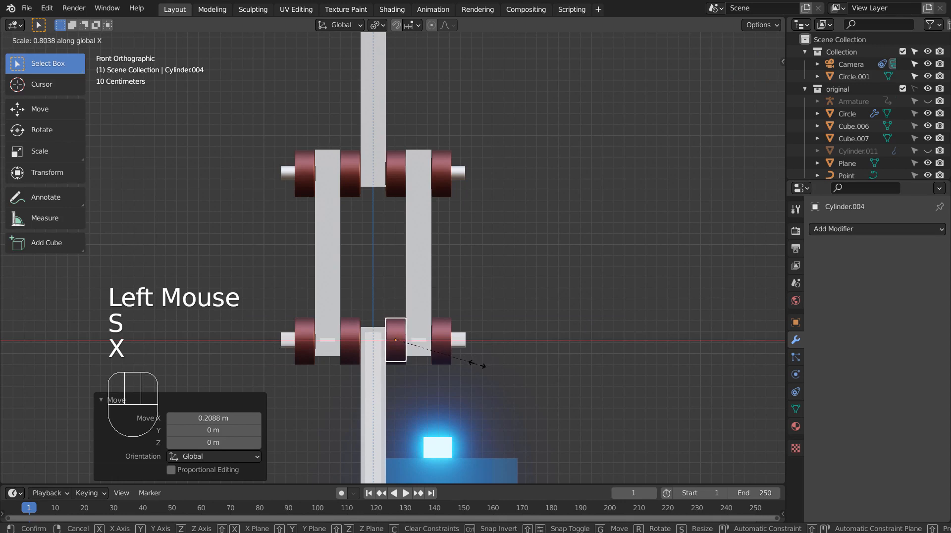
left_click(482, 361)
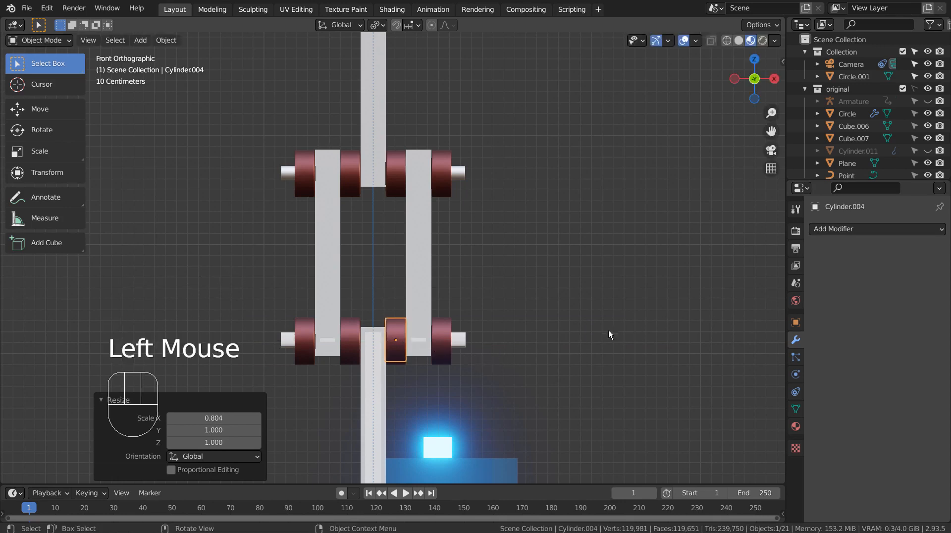
- Duplicate the disc 0.42214 m along X to the outer disc position and join both discs into one object
key("shift")
key("shift+d")
key("x")
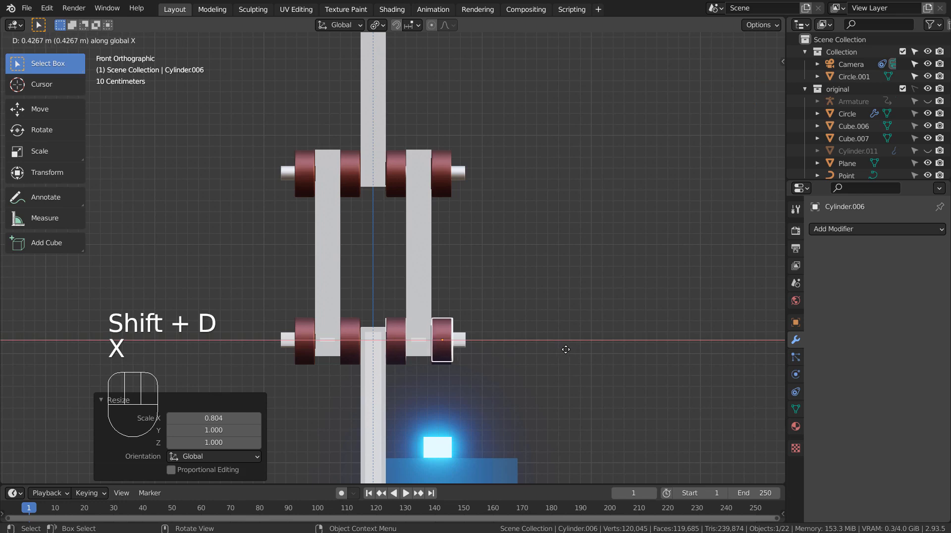
left_click(565, 349)
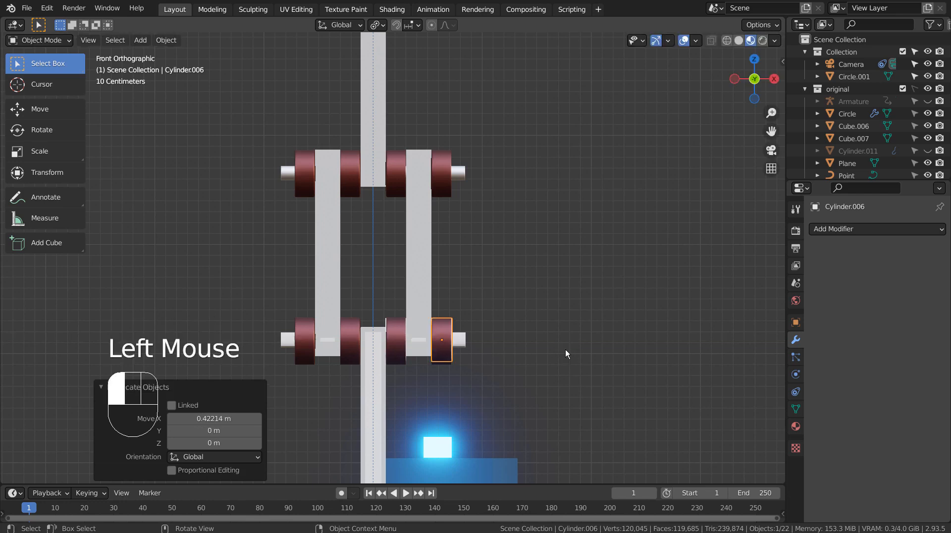
left_click(397, 332, "shift")
key("ctrl+j")
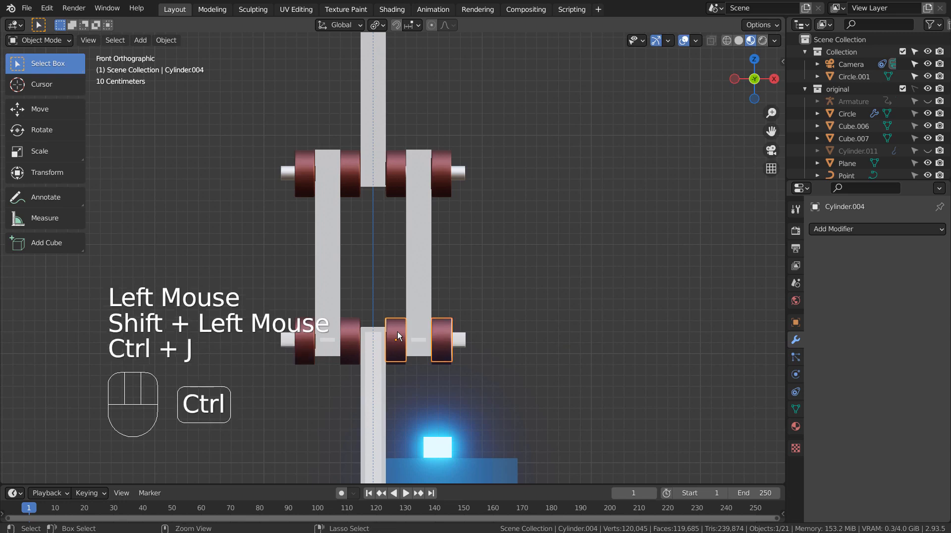
- Add an X-axis Mirror modifier to the joined discs and apply all their object transforms
left_click(898, 231)
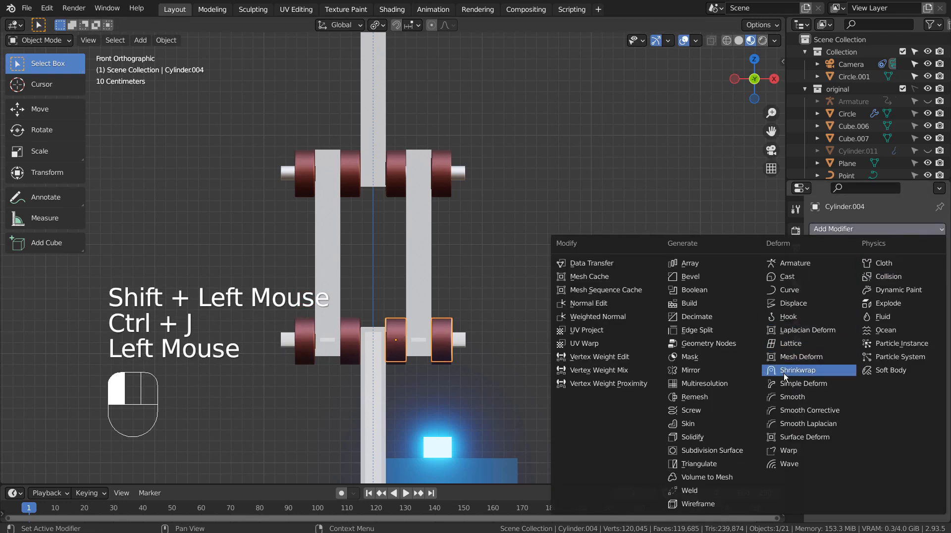
left_click(740, 371)
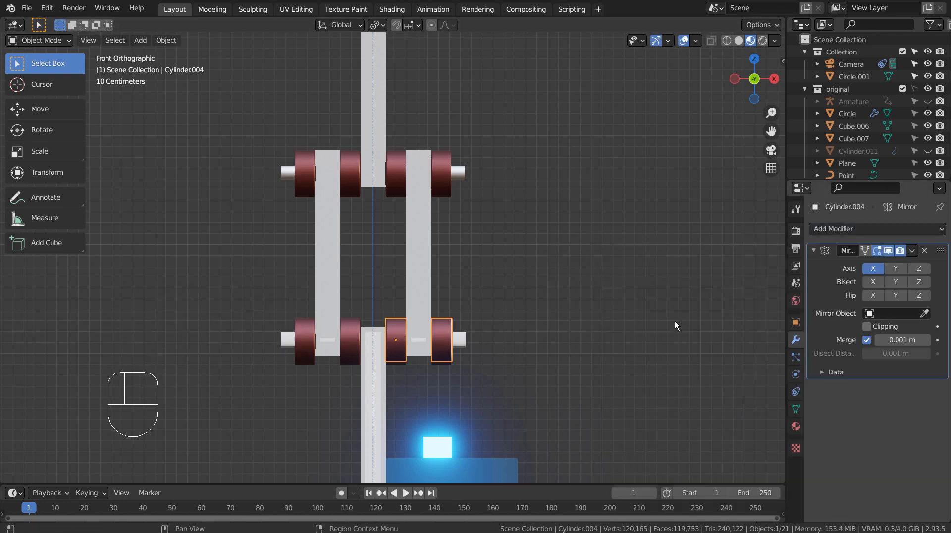
key("ctrl+a")
left_click(616, 293)
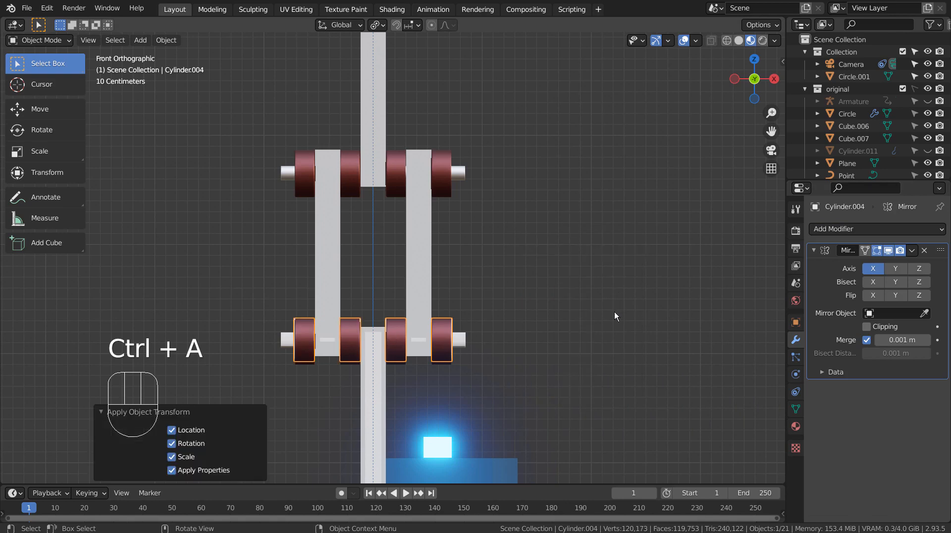
left_click(614, 311)
- Duplicate the lower arm segment 0.4176 m in X and 1.625 m in Z, and duplicate that copy about -0.85 m along X
middle_click_drag(623, 336, 579, 342)
left_click(378, 396)
key("KP_1")
key("shift+d")
left_click(422, 218)
key("shift+d")
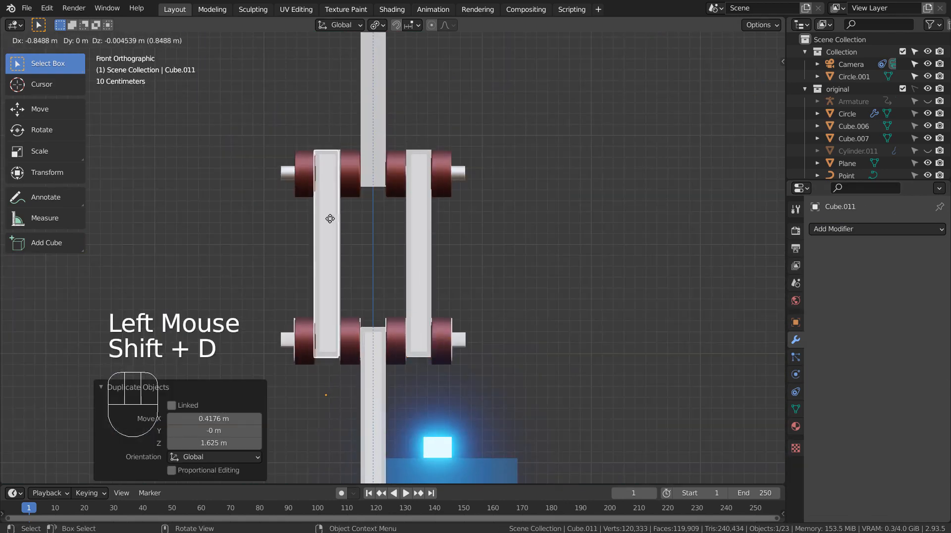
left_click(331, 218)
- Duplicate the arm segment once more and place the copy over the reference's central upper segment
key("shift+d")
middle_click_drag(495, 179, 425, 396, "shift")
left_click(525, 195)
- Duplicate the mirrored joint discs 1.506 m up along Z to the middle joint
left_click(399, 345)
left_click(382, 366)
scroll(426, 396, "down", 2)
left_click(419, 400)
key("KP_1")
key("shift+d")
key("z")
left_click(458, 299)
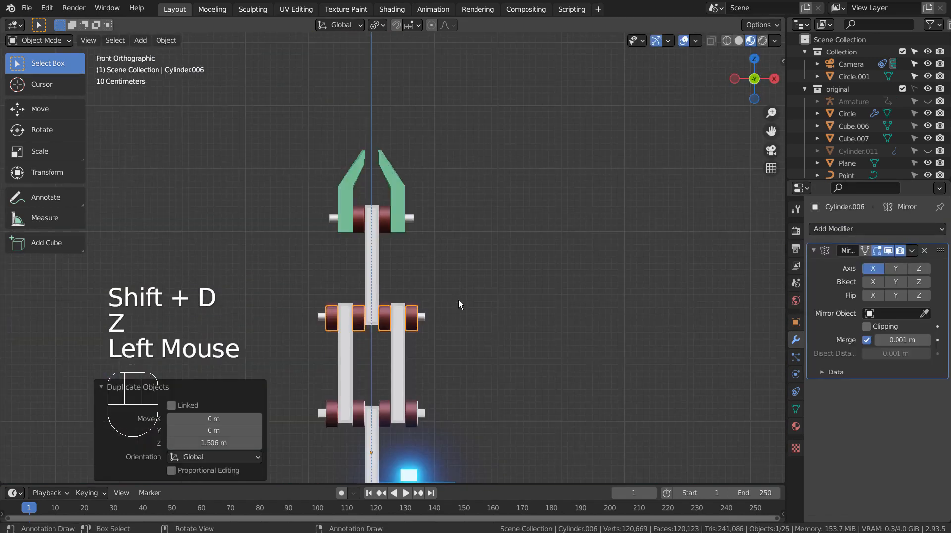
- Duplicate the discs up along Z to the gripper joint and apply the copy's Mirror modifier
scroll(459, 299, "up", 3)
key("shift+d")
key("z")
left_click(477, 139)
left_click(819, 278)
key("ctrl+a")
- Delete the two outer discs from the gripper joint copy in Edit Mode and return to Object Mode
key("Tab")
left_click(514, 203)
key("l")
key("l")
key("x")
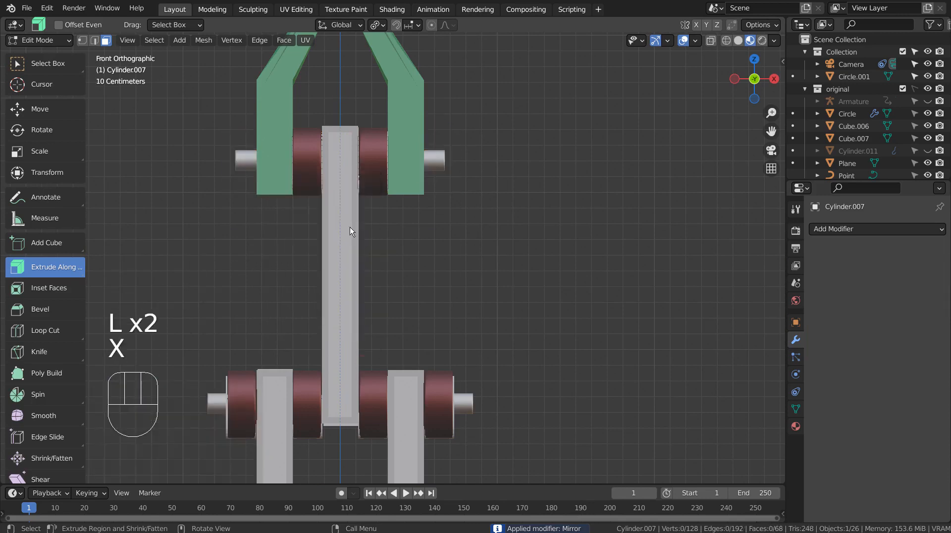
key("Tab")
- Duplicate the joint pin up along Z to the middle and gripper joints, and scale the gripper pin 0.799 along X
scroll(426, 347, "down", 6)
left_click(417, 387)
scroll(426, 386, "up", 5)
key("shift+d")
key("z")
left_click(491, 192)
key("shift+d")
key("z")
left_click(492, 53)
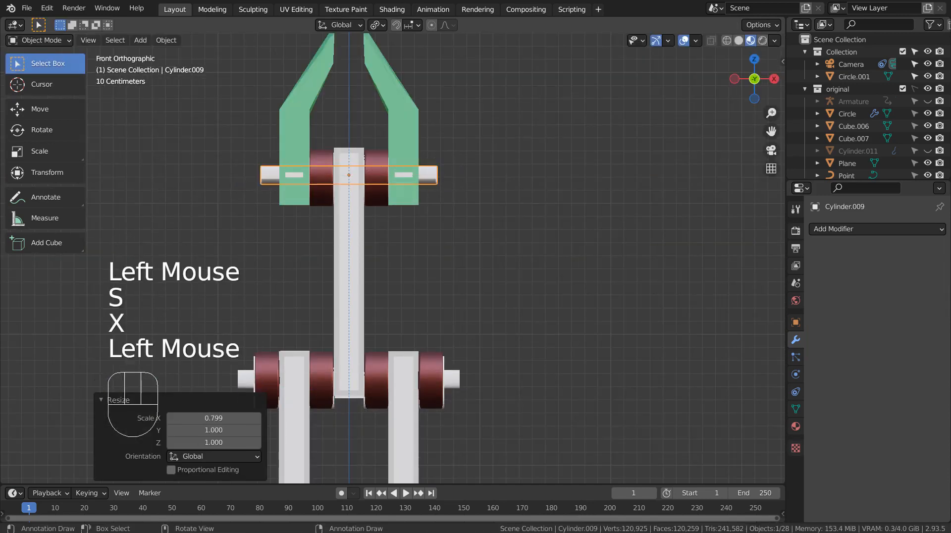
- Compare the model with the reference by toggling wireframe shading, orbiting, and switching the original collection's visibility
scroll(512, 247, "down", 2)
key("shift+z")
key("shift+z")
key("shift+z")
mouse_move(461, 213)
middle_mouse_down()
mouse_move(512, 246)
mouse_move(586, 274)
middle_mouse_up()
key("shift+z")
key("KP_1")
left_click(927, 90)
left_click(926, 90)
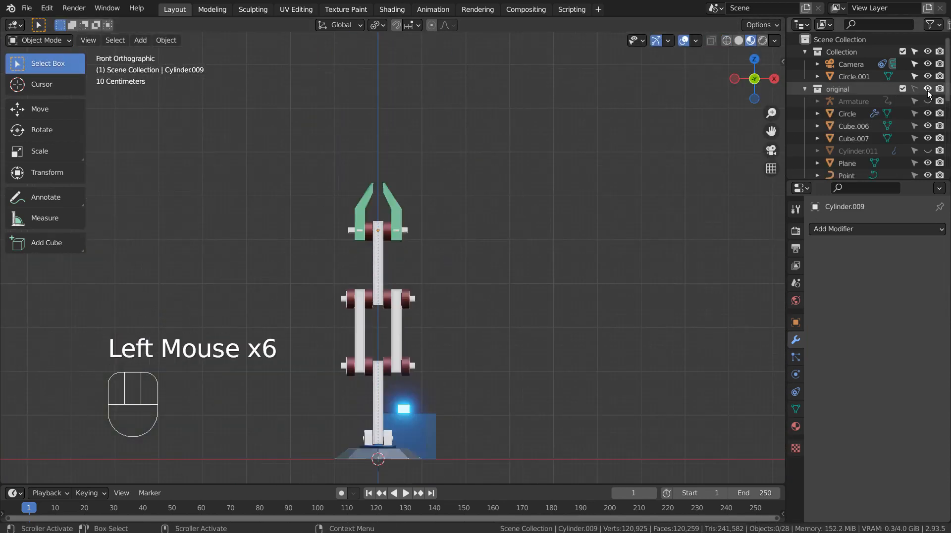
left_click(927, 90)
left_click(926, 90)
- Duplicate the central upper arm segment 0.40852 m in X and 1.4652 m in Z onto the reference gripper claw
left_click(537, 246)
key("shift+a")
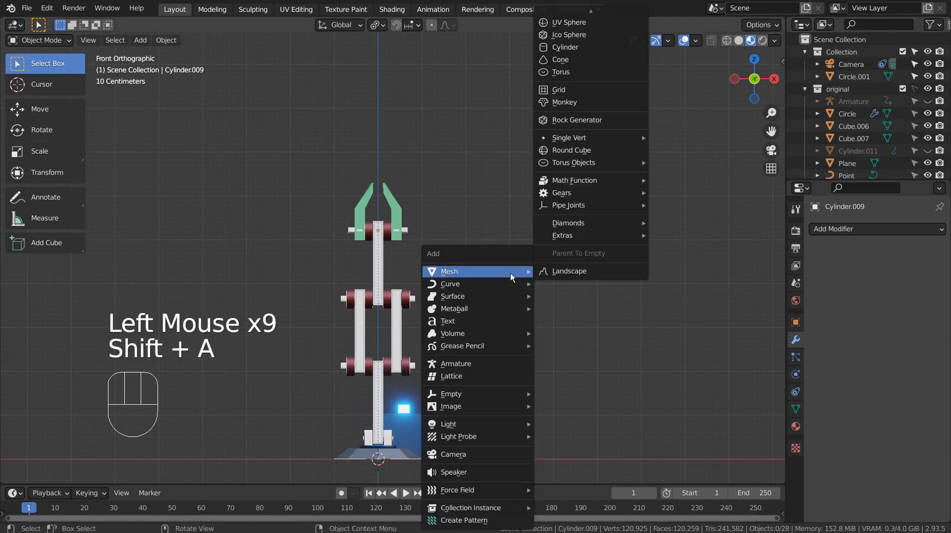
left_click(379, 263)
left_click(379, 266)
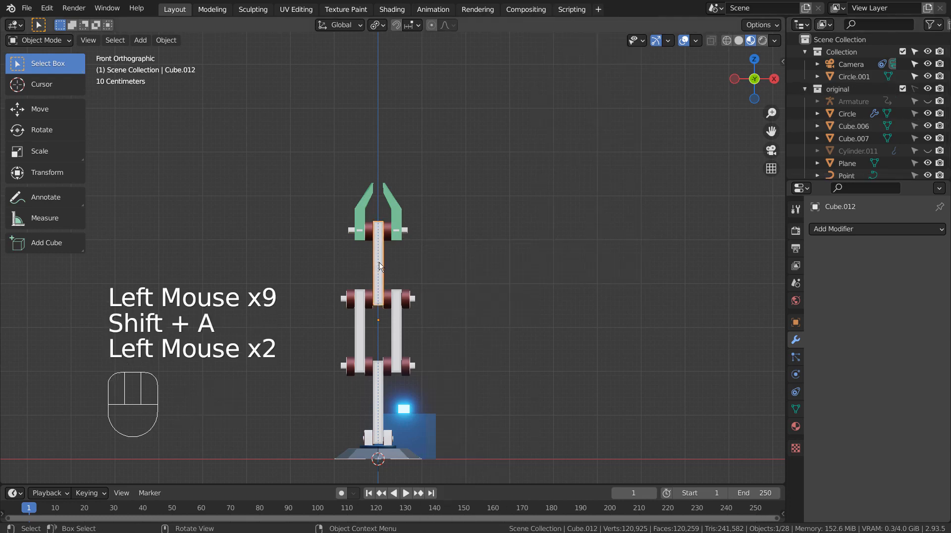
scroll(440, 264, "up", 2)
scroll(439, 260, "up", 1)
key("shift+d")
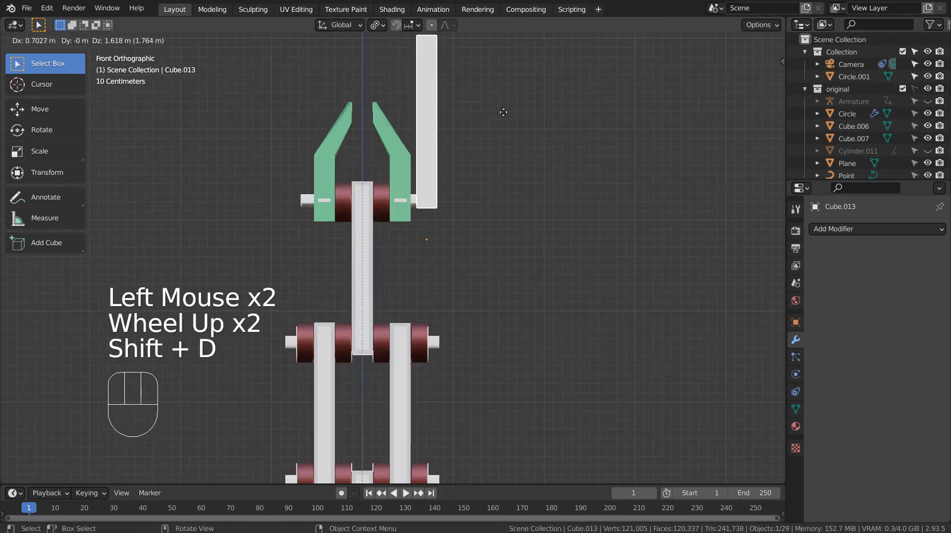
left_click(477, 124)
- In wireframe Edit Mode, move the top vertices of the claw block down 1.231 m along Z to the reference claw's bend
middle_click_drag(481, 99, 456, 228, "shift")
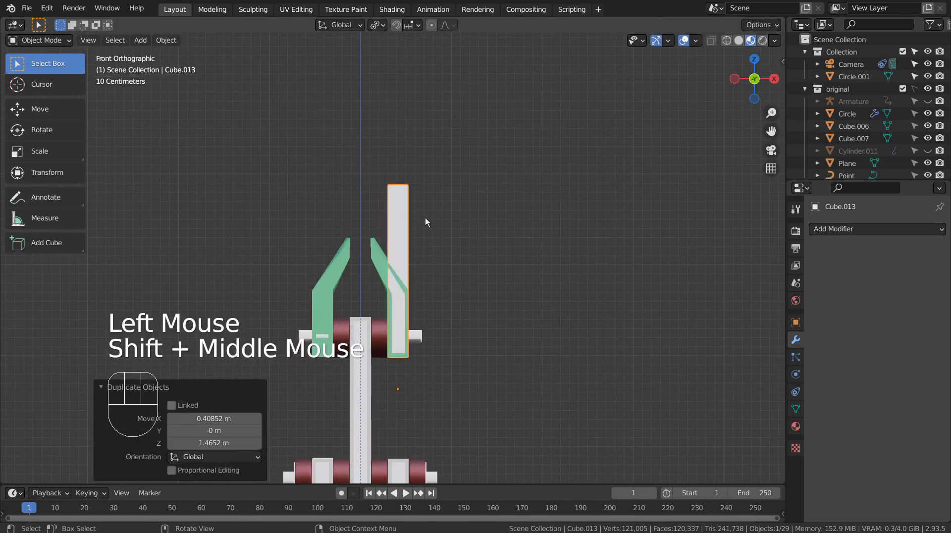
key("Tab")
key("3")
key("a")
key("1")
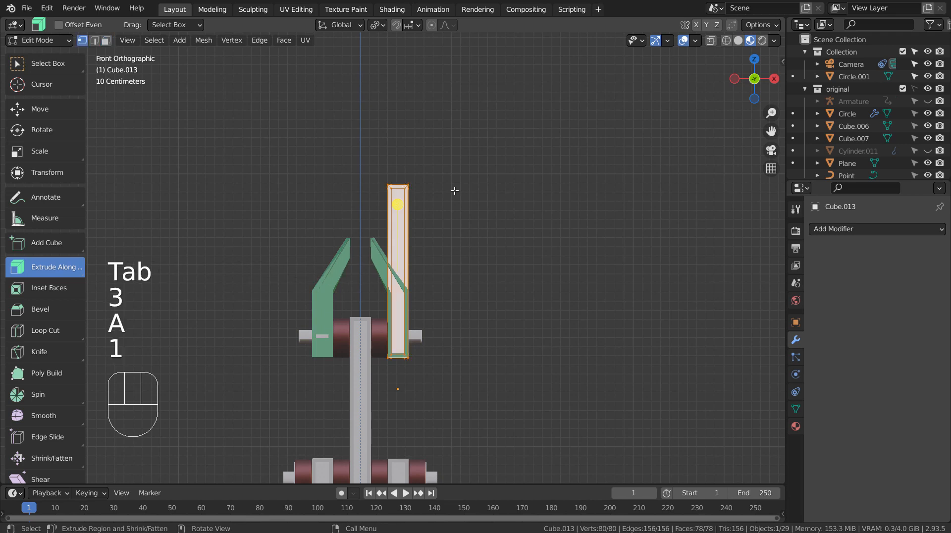
key("shift+z")
left_click(382, 170)
key("b")
left_click_drag(381, 170, 418, 197)
key("g")
key("z")
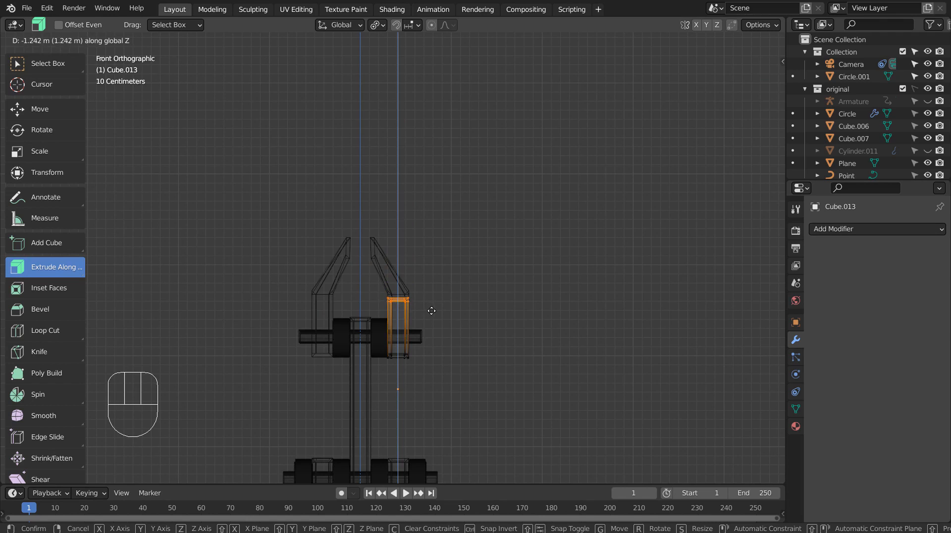
left_click(431, 310)
- Extrude the top end of the claw block upward about 0.55 m and rotate it by -73.3°
key("e")
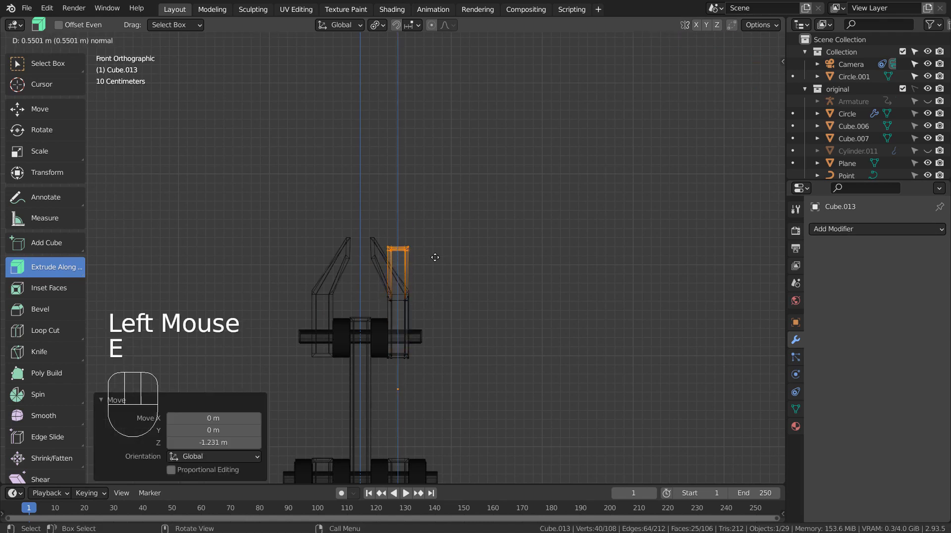
left_click(444, 254)
key("r")
left_click(421, 163)
- Move the extruded claw tip about -0.25 m in X and -0.065 m in Z, rotate it -22.8°, and nudge it onto the reference tip
key("g")
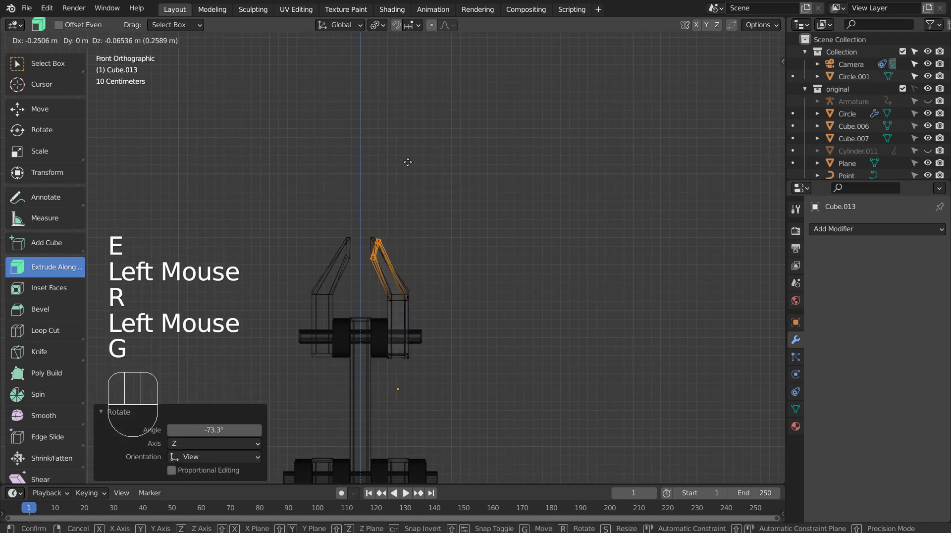
left_click(408, 162)
key("r")
left_click(372, 155)
key("g")
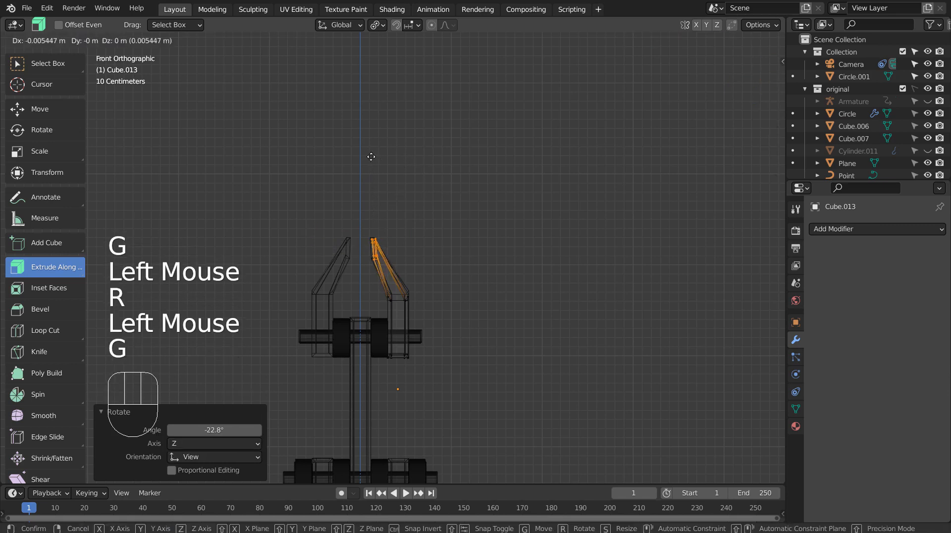
left_click(366, 160)
left_click(421, 291)
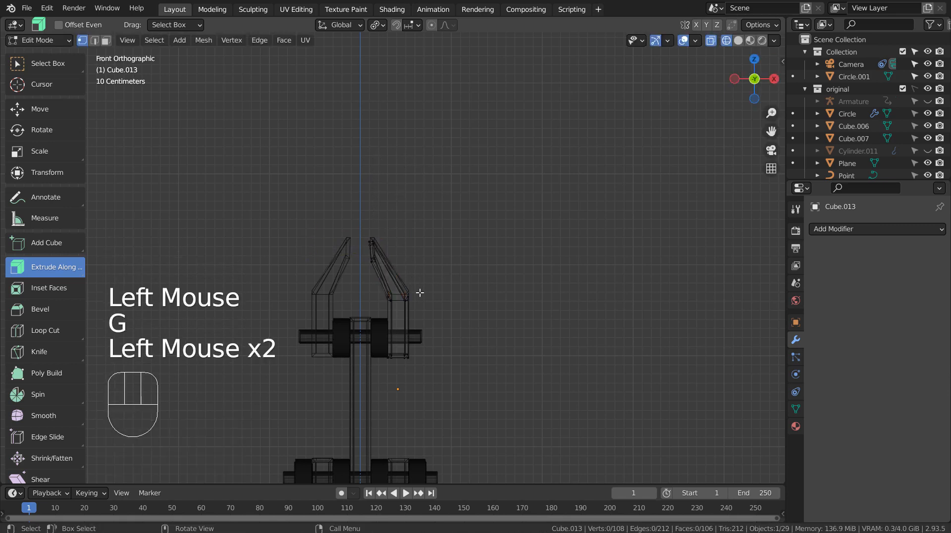
- Move the vertices at the claw's outer bend slightly outward and up to match the reference, and return to Object Mode
key("1")
key("b")
left_click_drag(409, 308, 410, 306)
key("g")
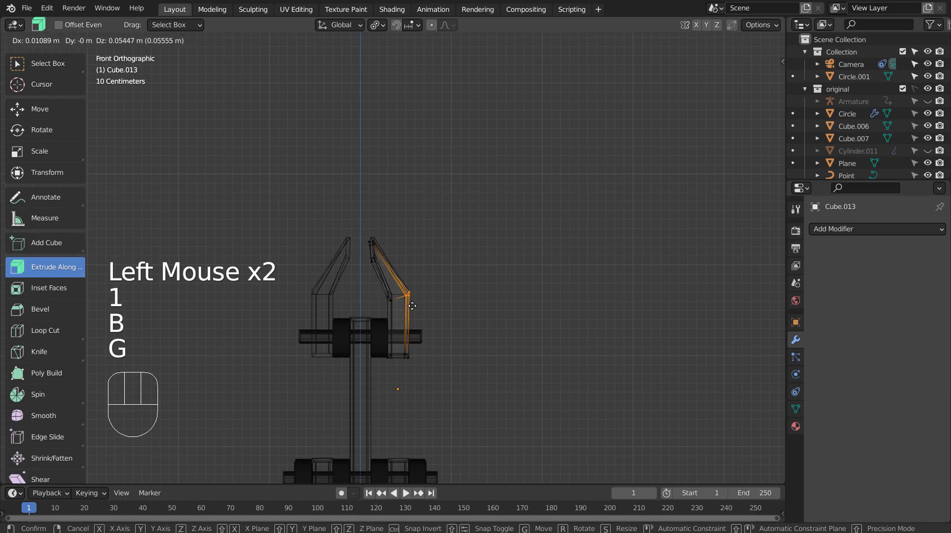
left_click(412, 307)
key("Tab")
left_click(465, 301)
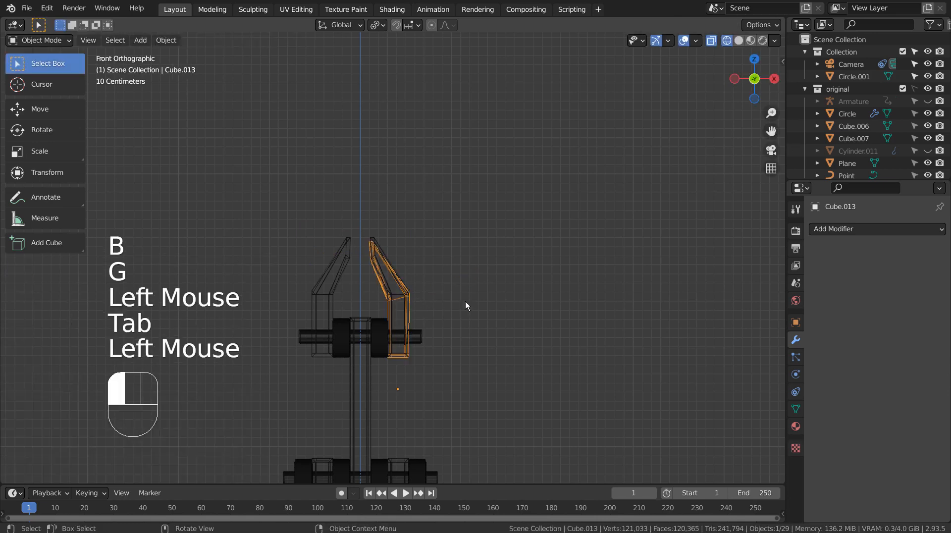
- Add a Mirror modifier on the X axis to the claw and apply the object's transform so it mirrors across the arm's centre
left_click(391, 298)
left_click(881, 228)
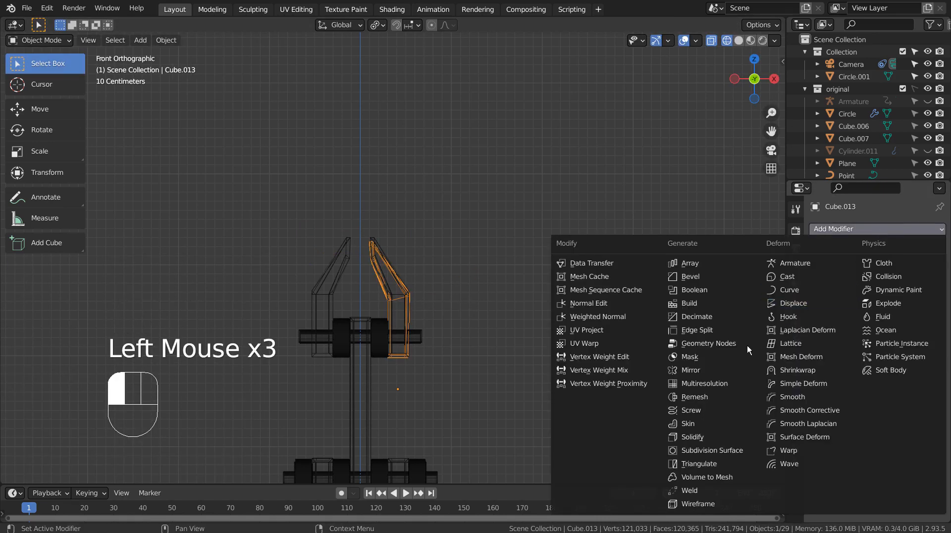
left_click(718, 369)
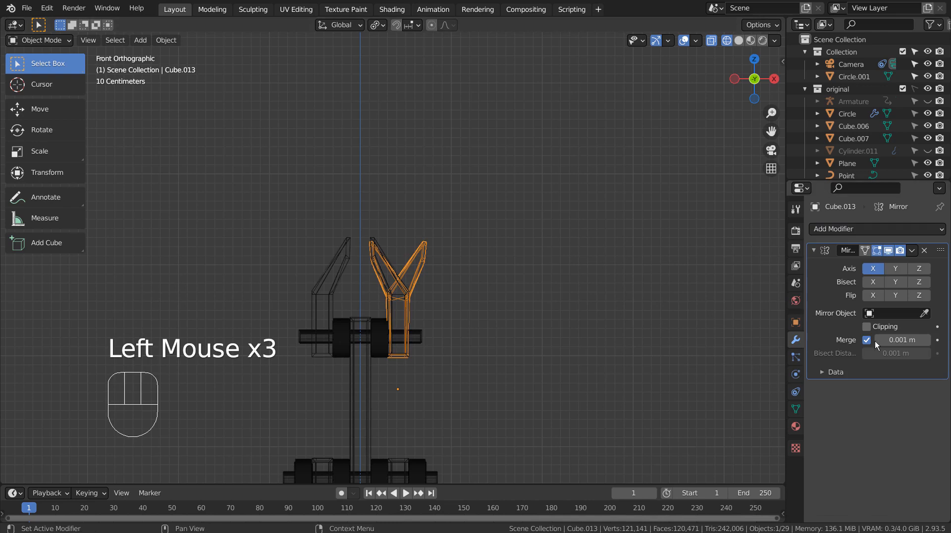
key("ctrl+a")
left_click(595, 289)
left_click(592, 291)
- Leave wireframe shading, hide the original collection, and inspect the finished robotic arm from several angles
key("shift+z")
left_click(594, 295)
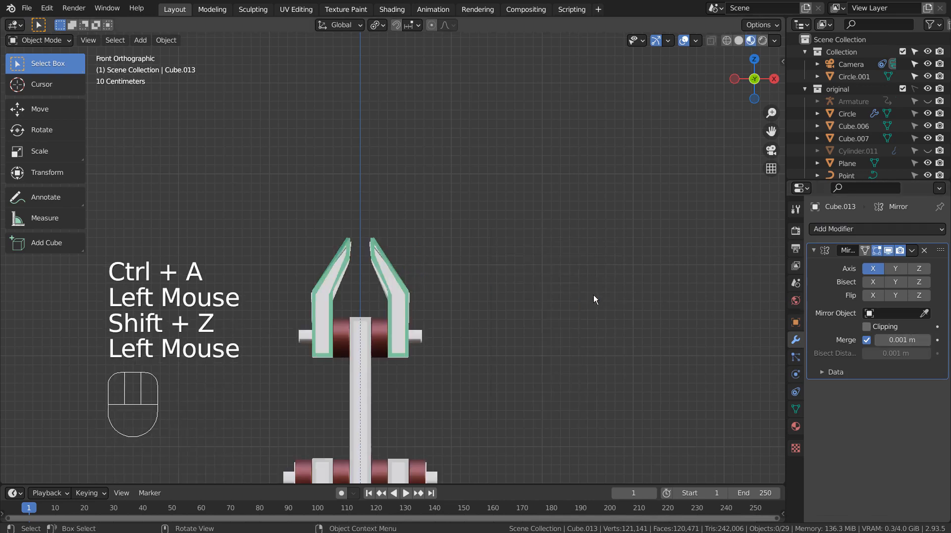
middle_click_drag(611, 328, 467, 290)
scroll(521, 349, "down", 2)
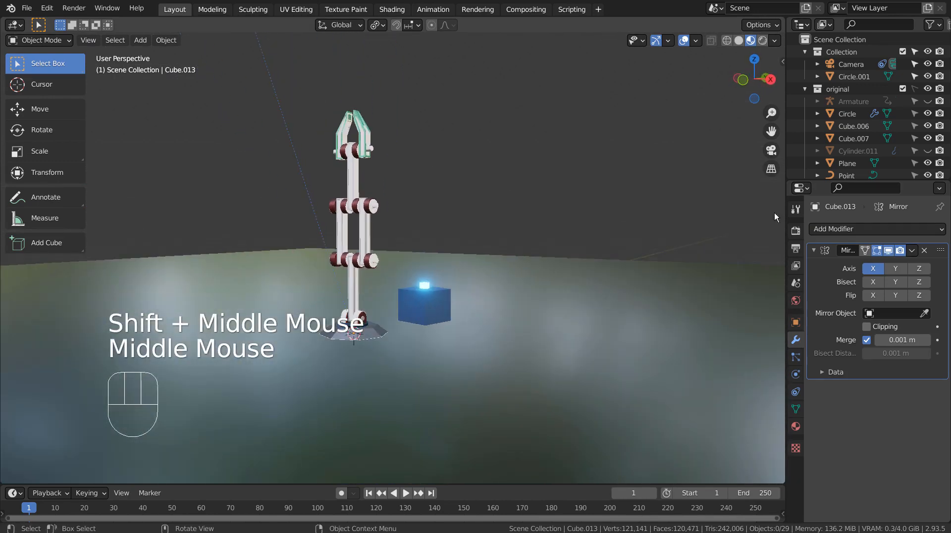
left_click(927, 89)
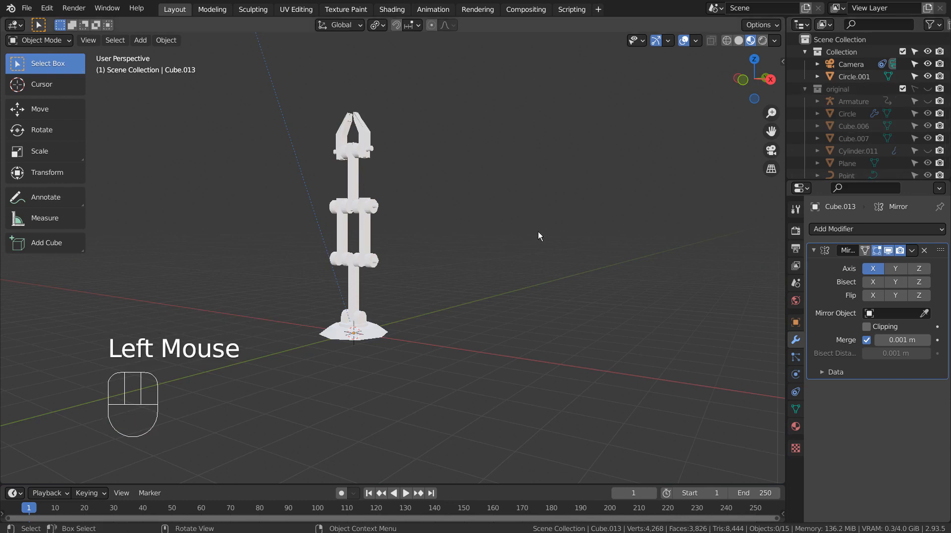
middle_click_drag(537, 231, 449, 262)
scroll(450, 262, "up", 2)
middle_click_drag(450, 340, 544, 260)
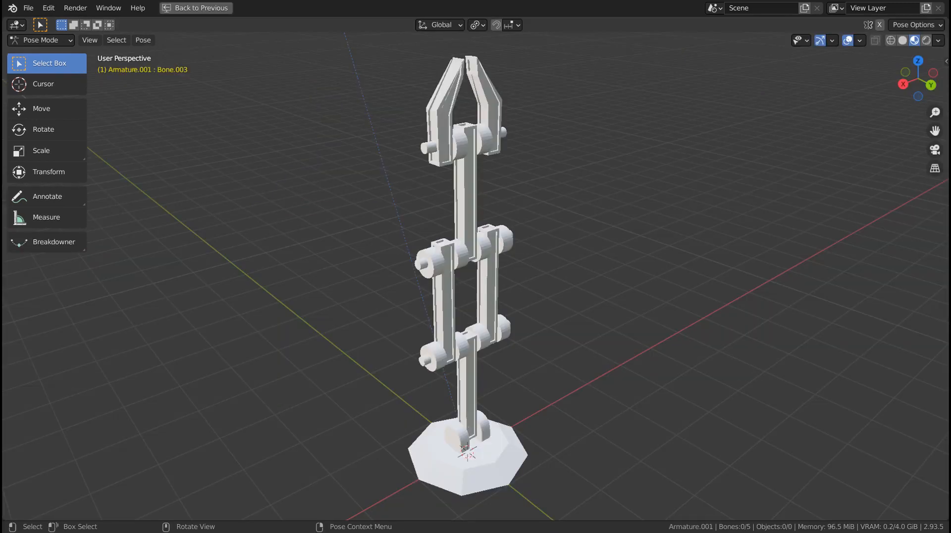